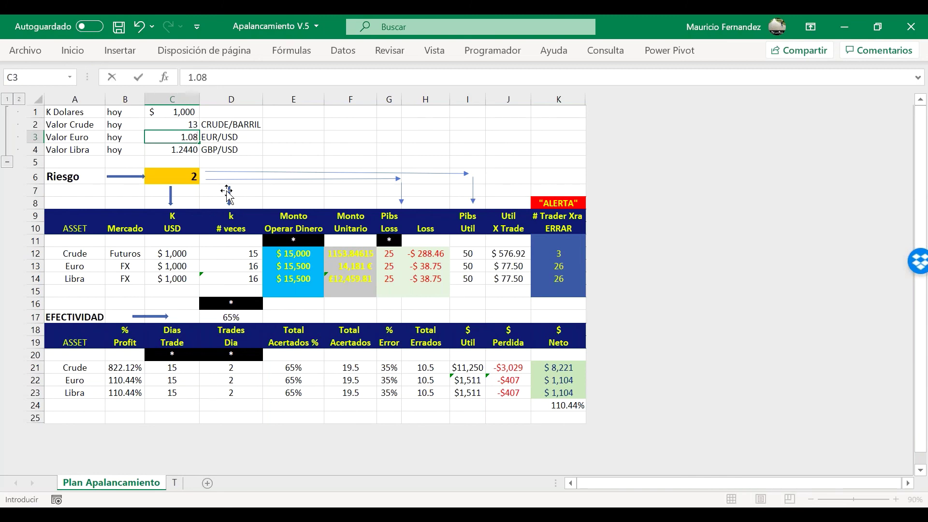
# - Set the Valor Euro rate to 1.086 and the Valor Libra rate to 1.24
pyautogui.write('6')
pyautogui.press('Return')
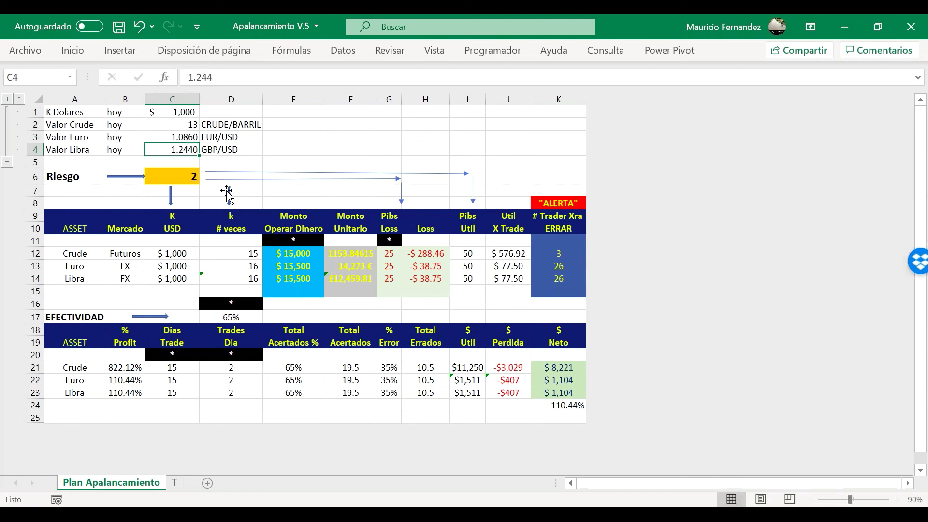
pyautogui.write('1,')
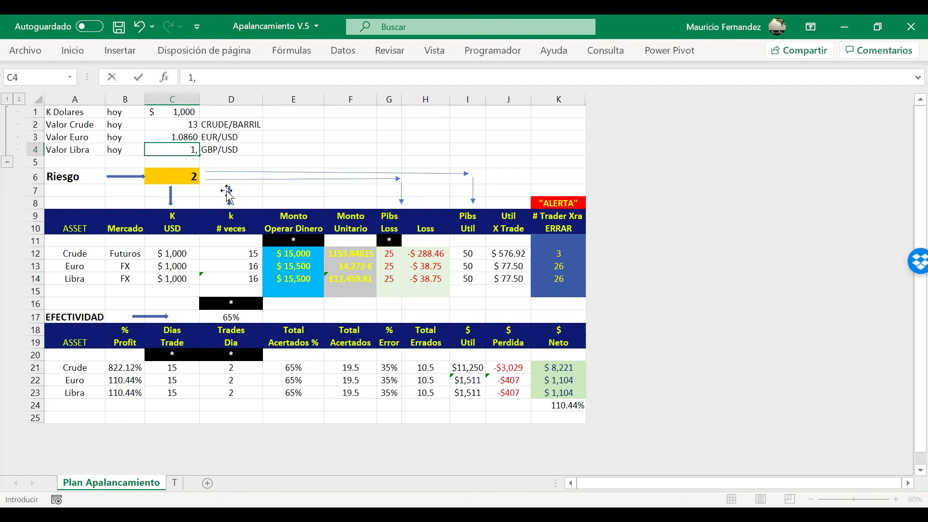
pyautogui.write('2440')
pyautogui.press('Return')
pyautogui.press('Up')
pyautogui.write('1.24')
pyautogui.press('Return')
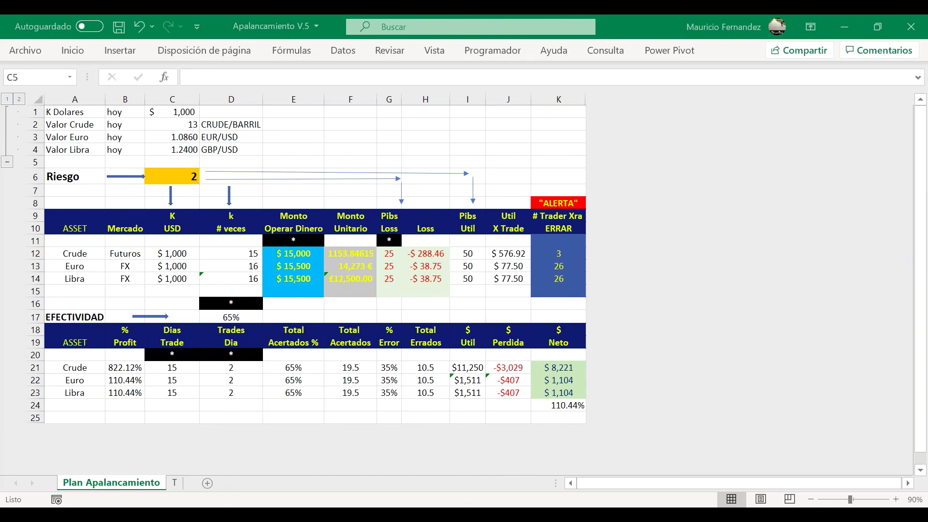
# - Switch to the MT4 trading platform and check the current WTICASH, GBPUSD and EURUSD prices on their charts
pyautogui.hotkey('alt', 'Tab')
pyautogui.moveTo(757, 486)
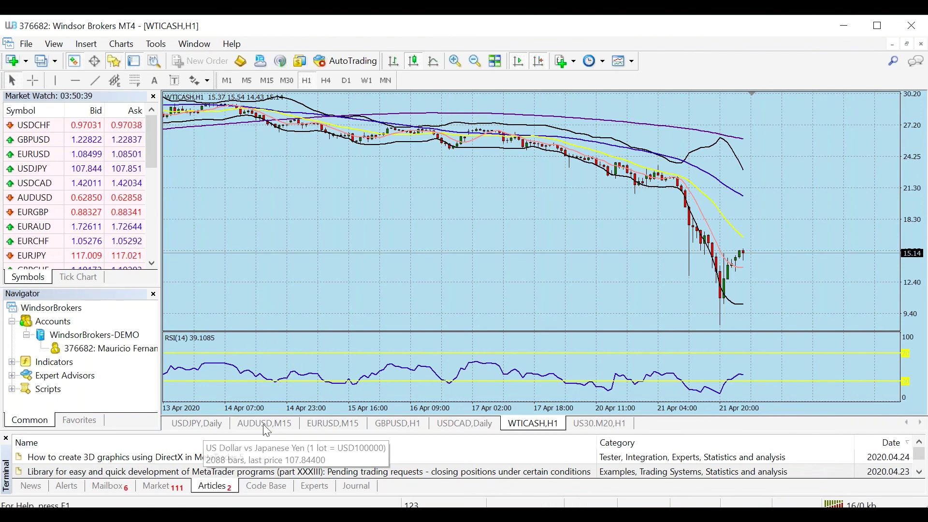
pyautogui.click(282, 425)
pyautogui.click(536, 424)
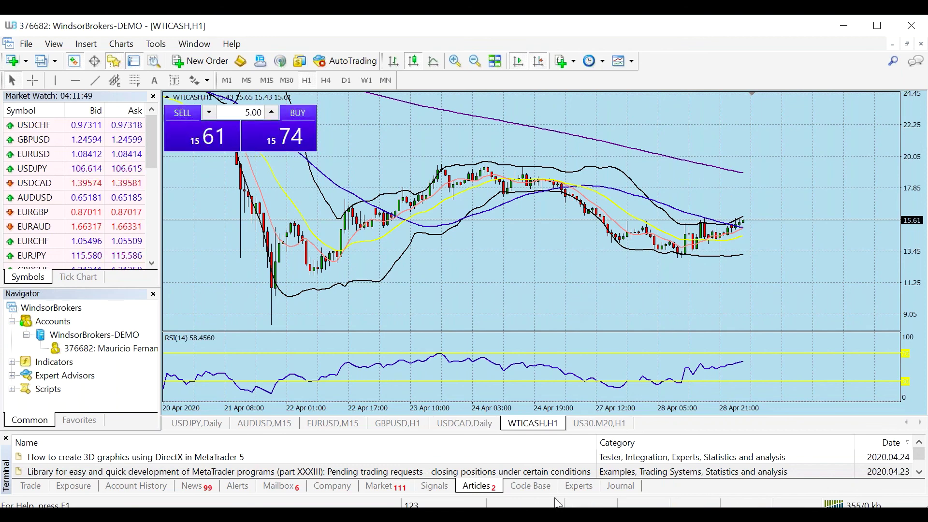
pyautogui.click(412, 425)
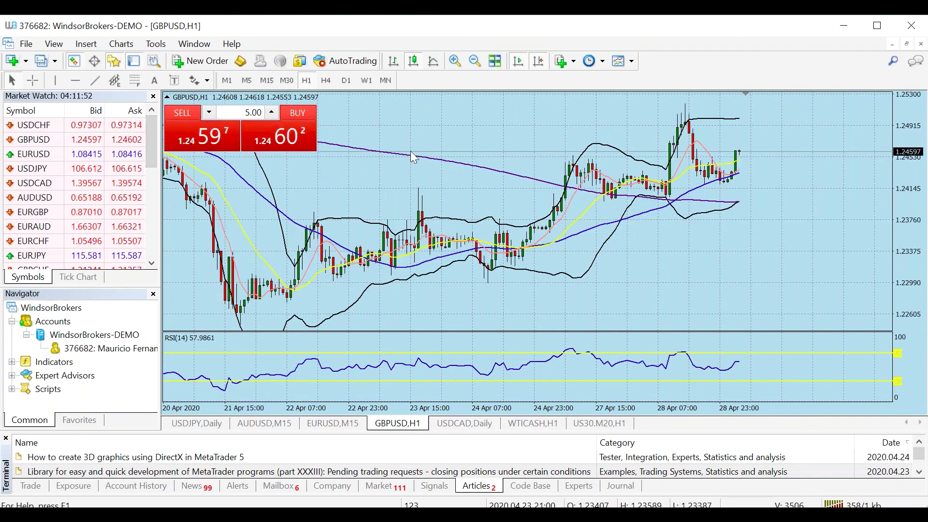
pyautogui.click(333, 424)
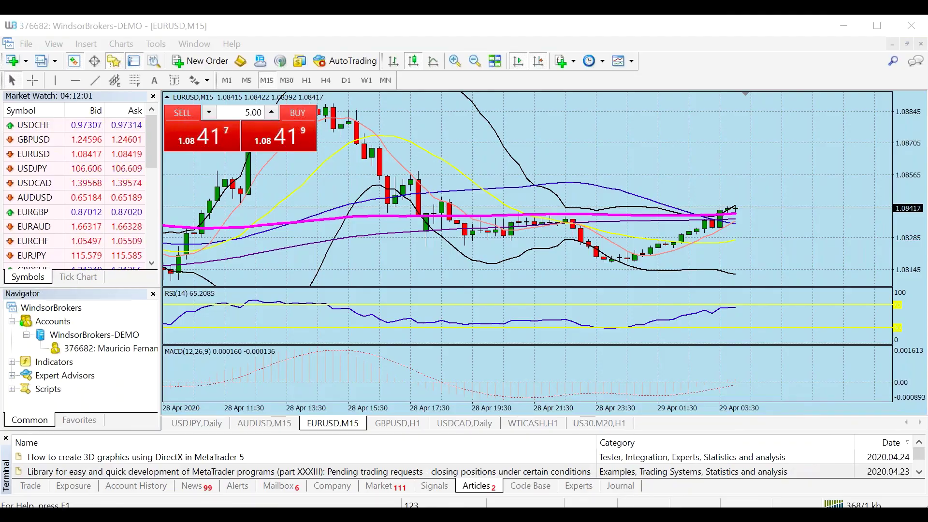
# - Return to the Apalancamiento V.5 workbook in Excel and set Valor Euro to 1.084 and Valor Libra to 1.2459
pyautogui.hotkey('alt', 'Tab')
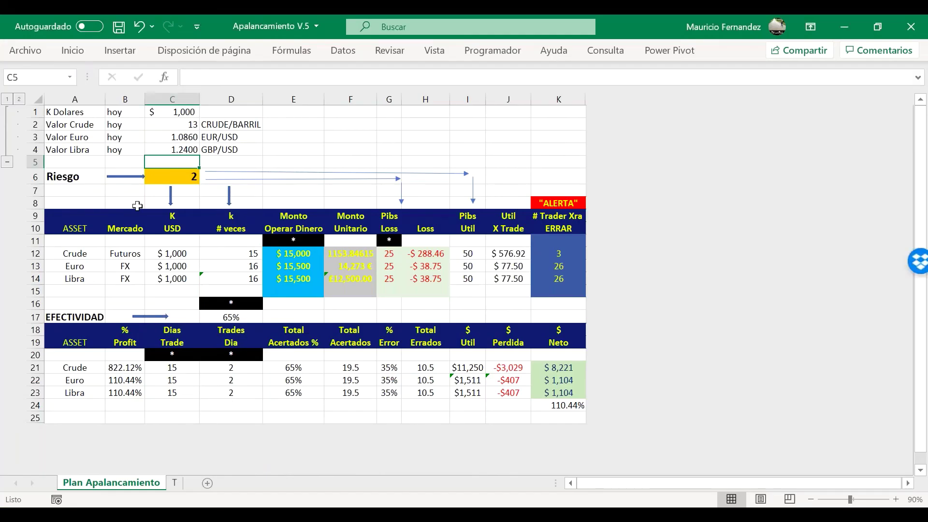
pyautogui.click(186, 137)
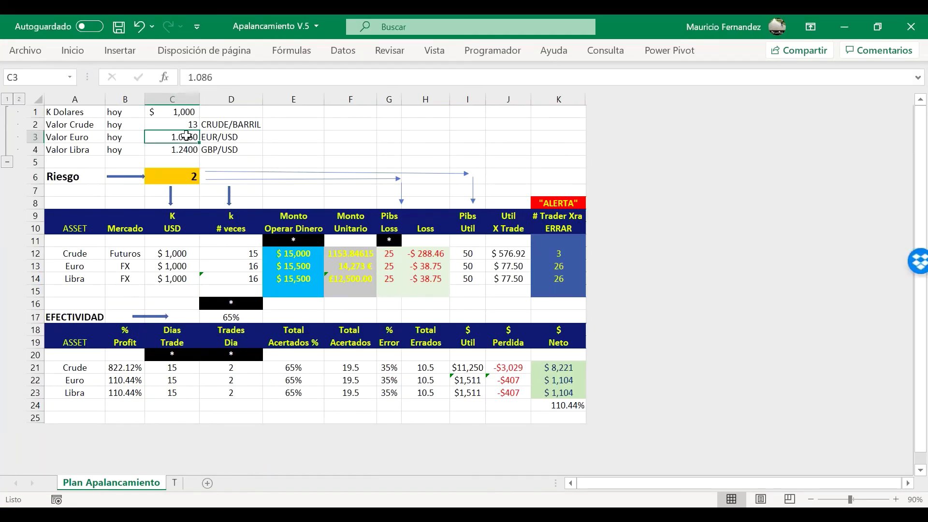
pyautogui.write('1')
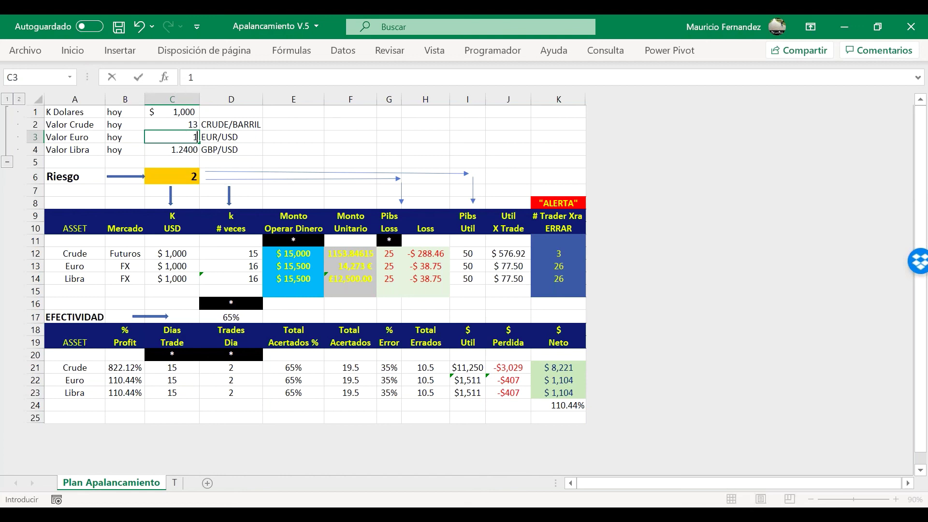
pyautogui.write('.084')
pyautogui.press('Return')
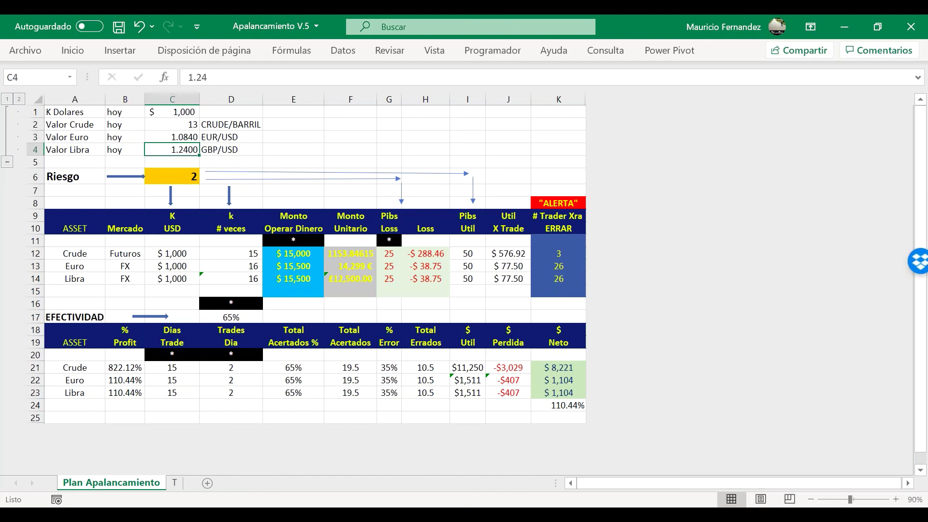
pyautogui.write('1.24')
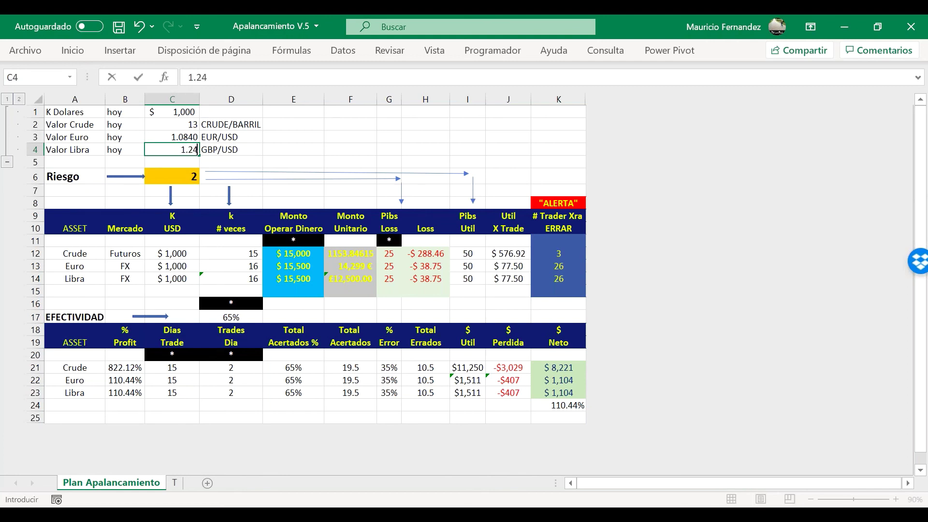
pyautogui.write('59')
pyautogui.press('Return')
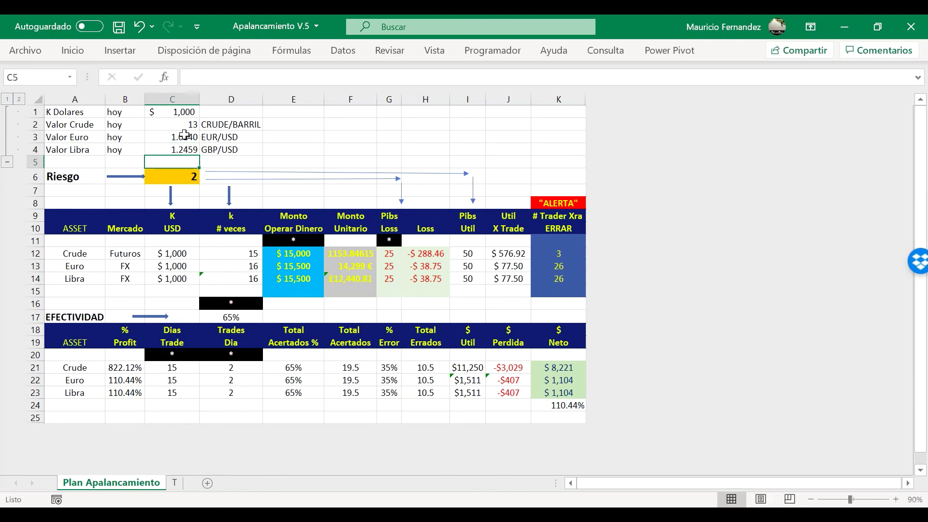
# - Set the Valor Crude price per barrel to 13.6
pyautogui.click(184, 135)
pyautogui.click(181, 125)
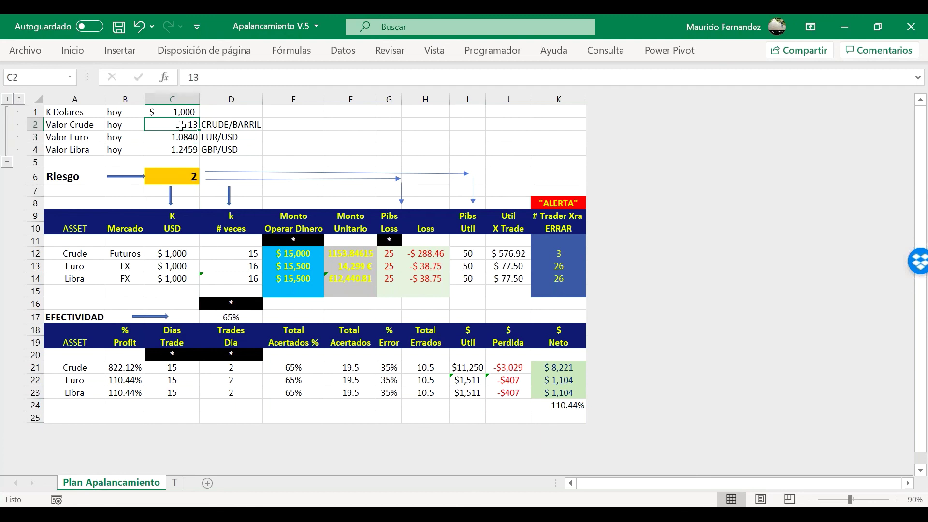
pyautogui.write('13.6')
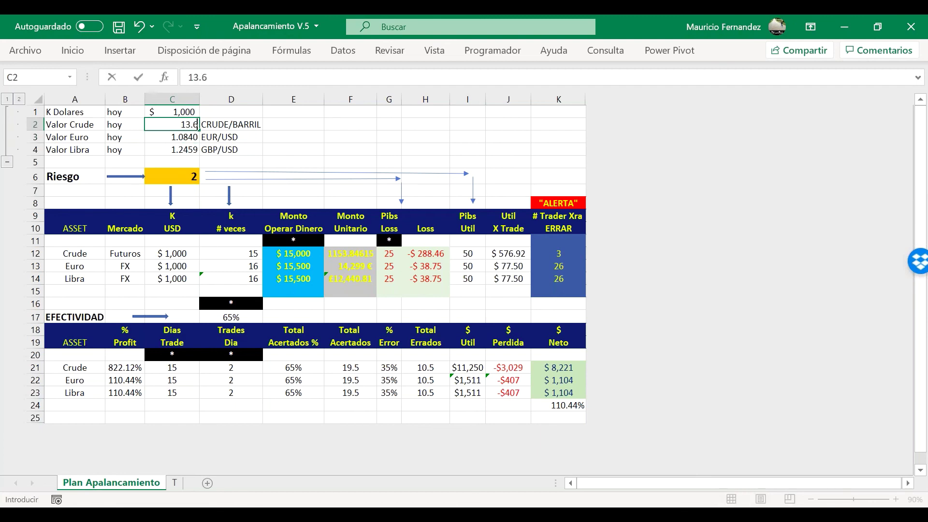
pyautogui.press('Return')
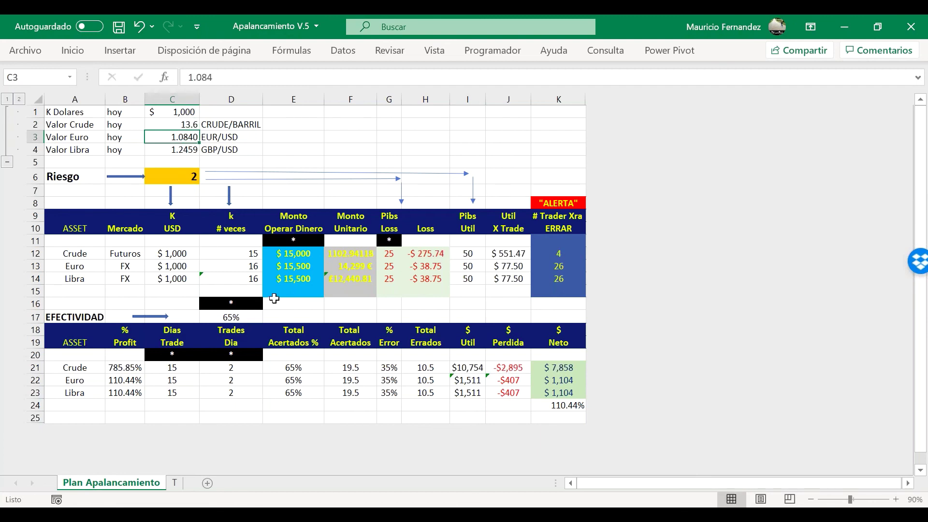
# - Review the leverage multiples, operating amounts, effectiveness, trading days, trades per day and the Euro and Libra net results
pyautogui.click(254, 252)
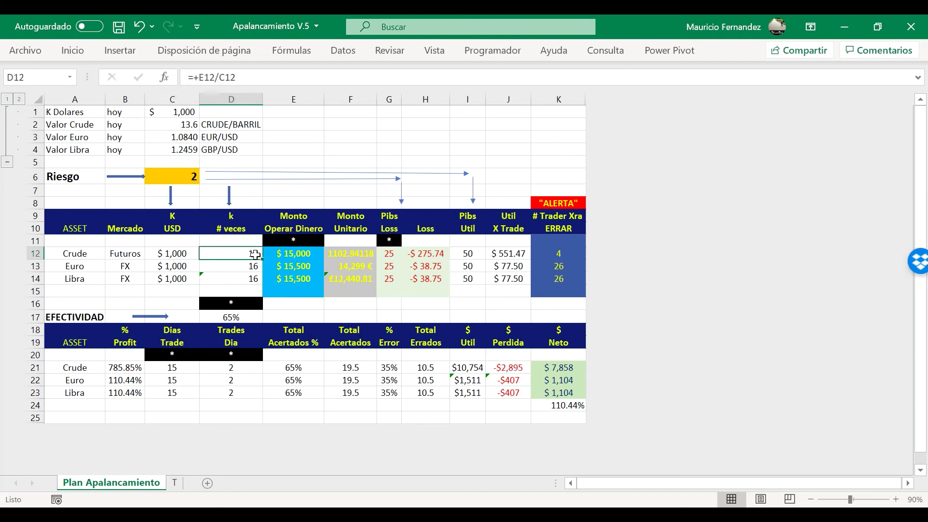
pyautogui.doubleClick(262, 260)
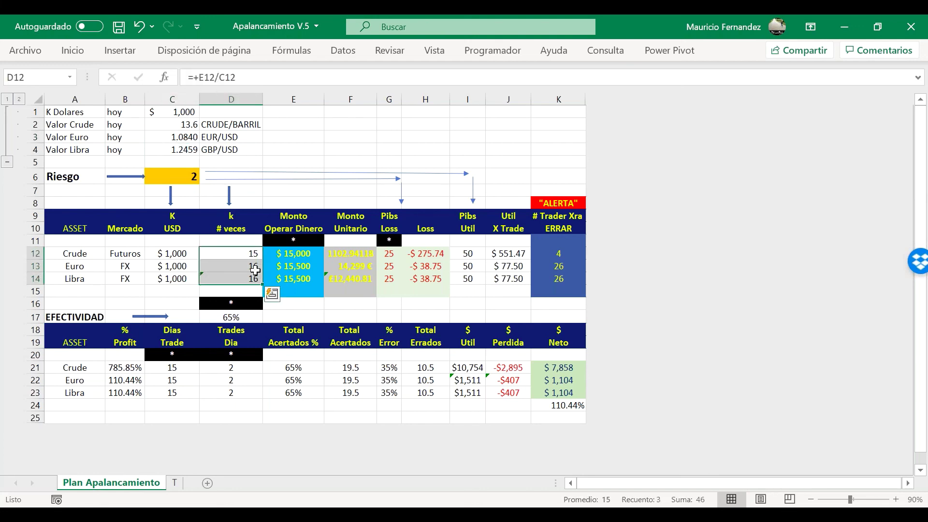
pyautogui.click(299, 256)
pyautogui.moveTo(302, 263); pyautogui.dragTo(296, 291)
pyautogui.click(260, 316)
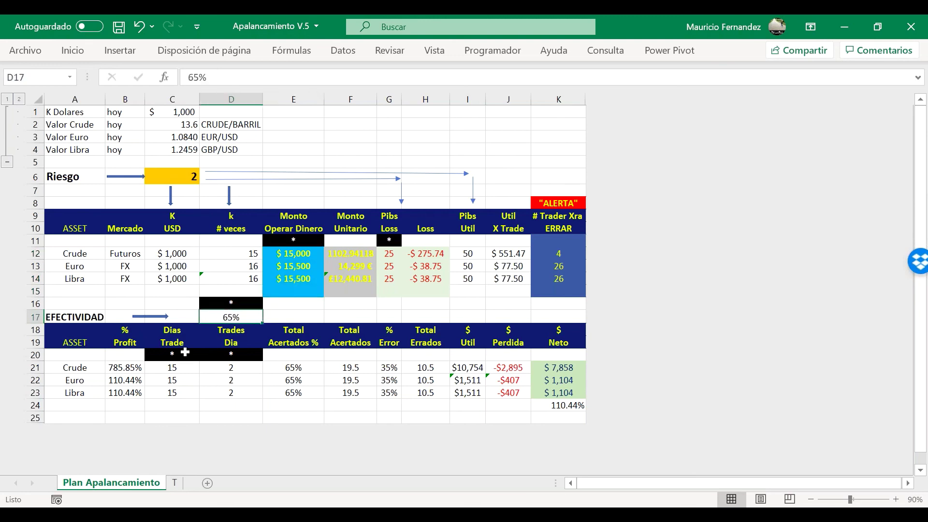
pyautogui.click(172, 371)
pyautogui.moveTo(174, 380); pyautogui.dragTo(177, 392)
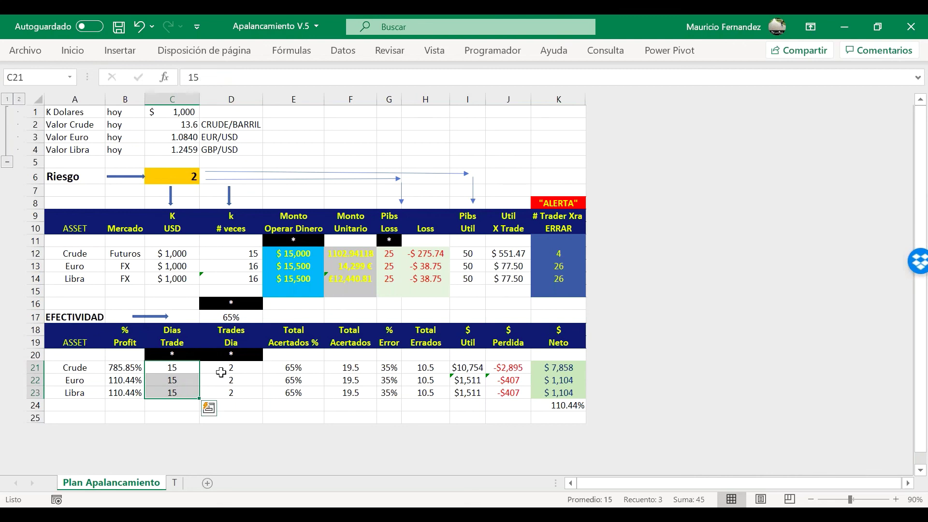
pyautogui.moveTo(231, 370); pyautogui.dragTo(230, 393)
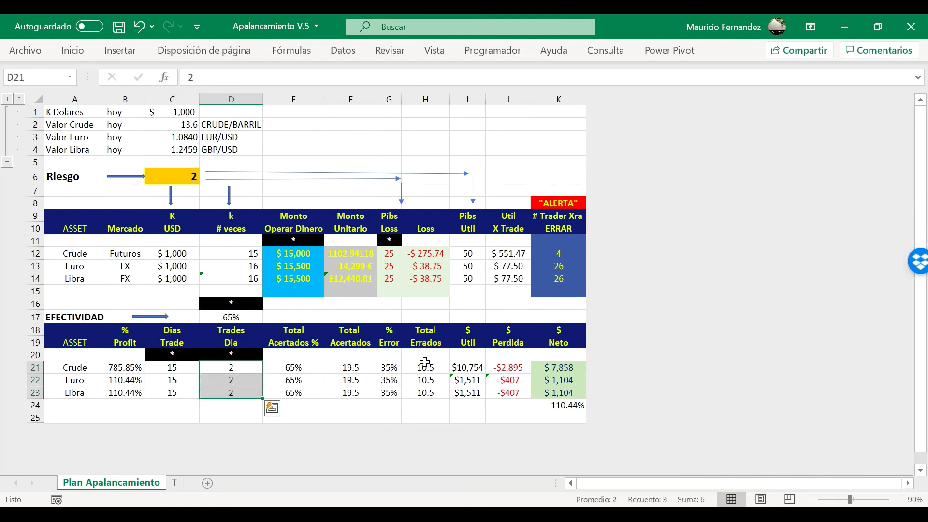
pyautogui.click(559, 380)
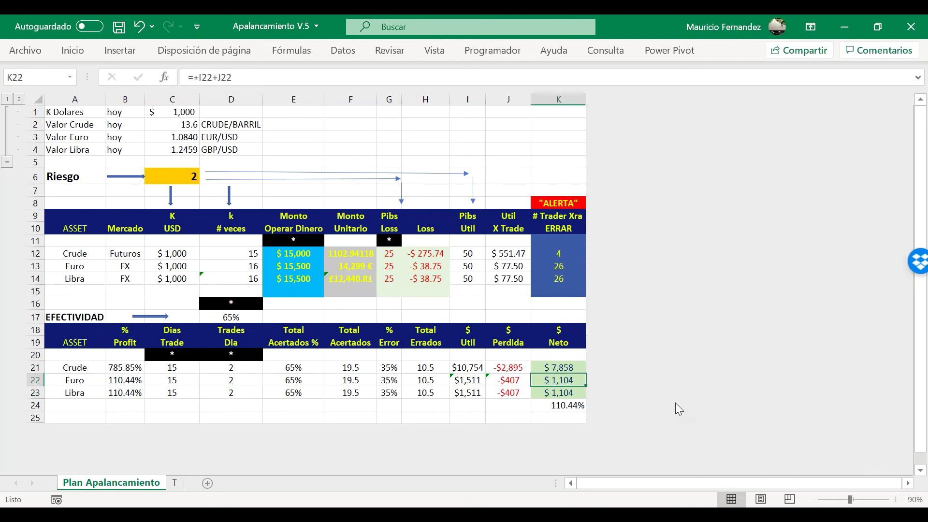
pyautogui.click(560, 393)
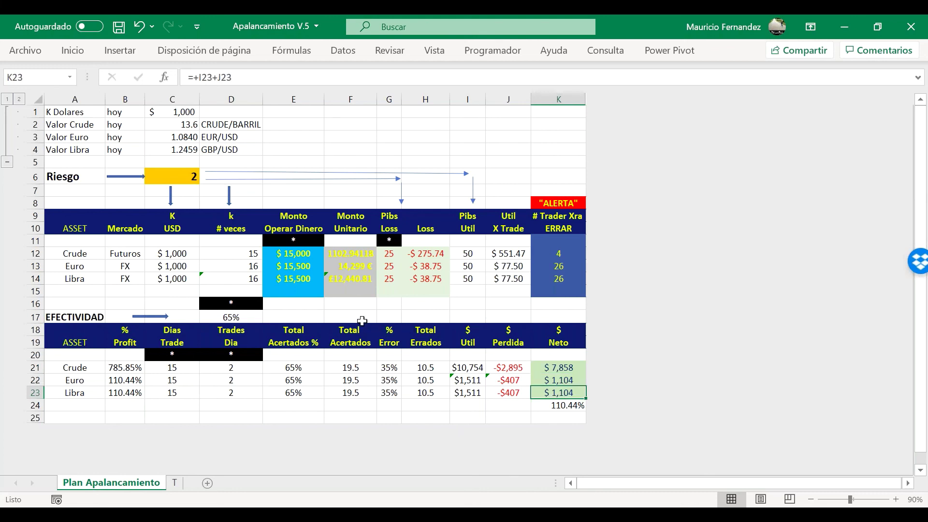
# - Examine the Crude row's leverage, operating amount, Pibs Loss, Loss and Pibs Util cells in the upper table
pyautogui.click(251, 256)
pyautogui.click(300, 254)
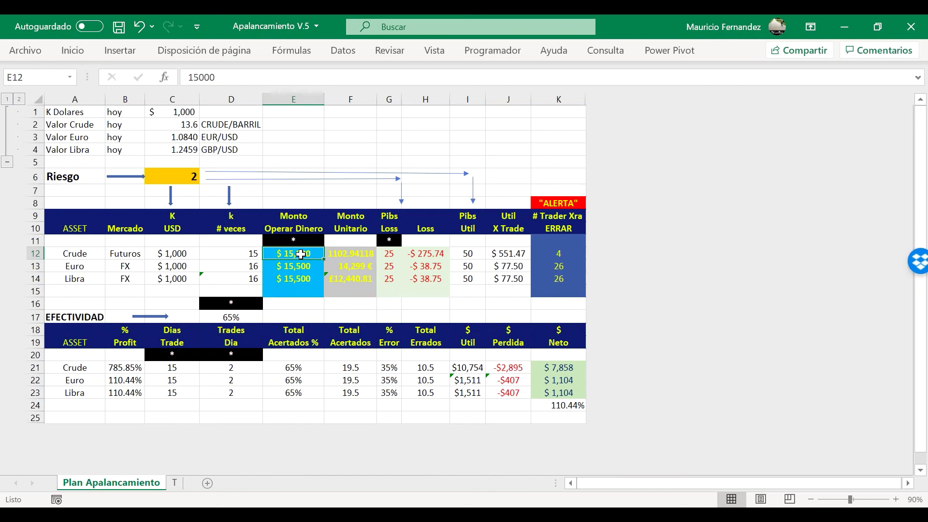
pyautogui.click(425, 254)
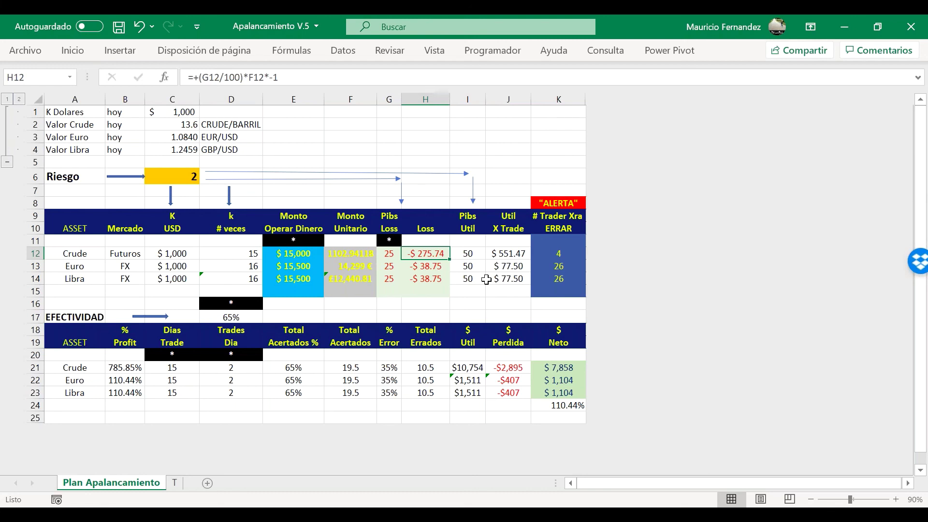
pyautogui.press('Left')
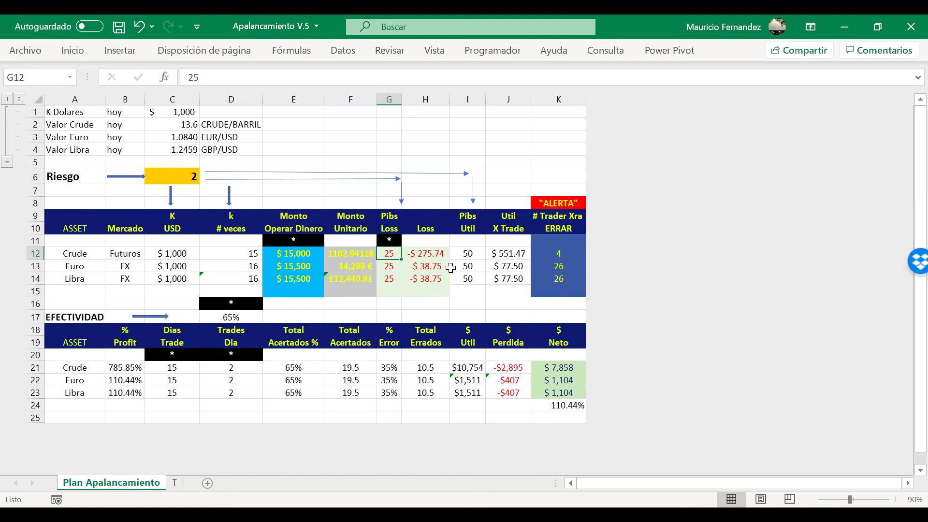
pyautogui.moveTo(438, 255); pyautogui.dragTo(169, 254)
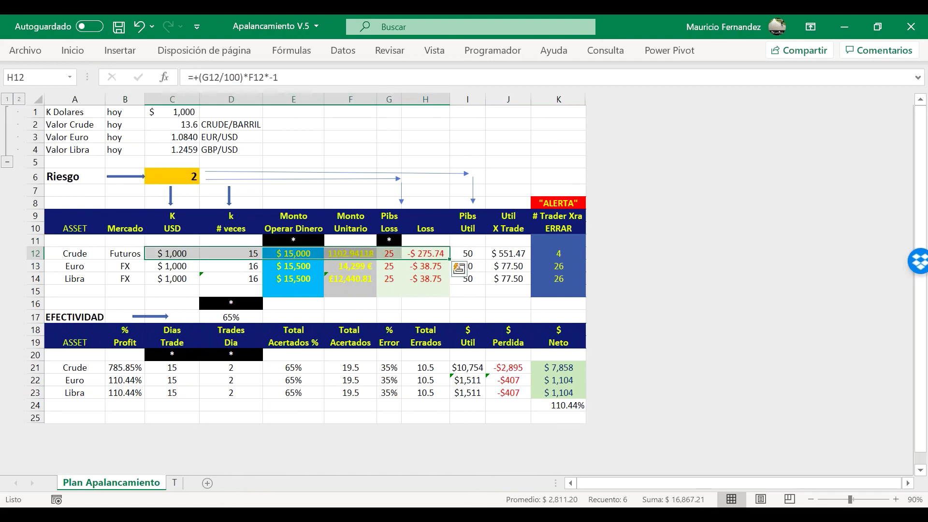
pyautogui.click(392, 254)
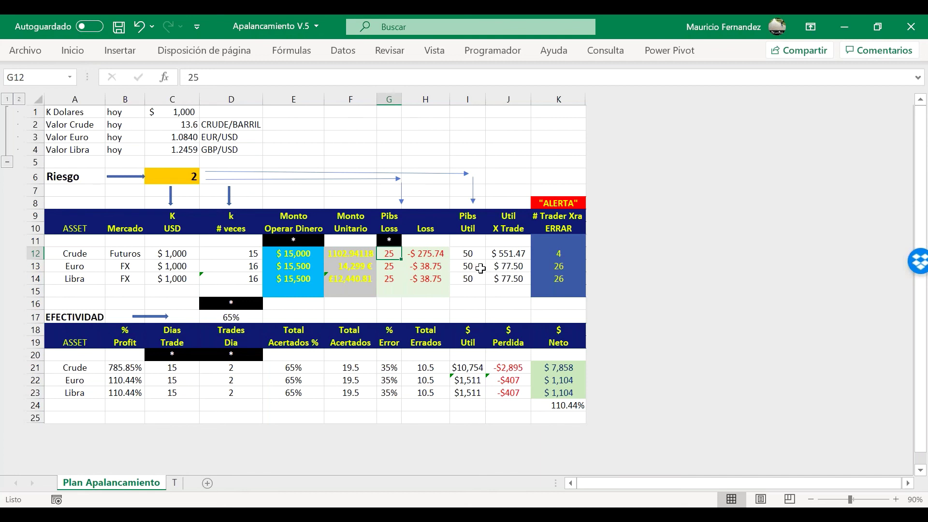
pyautogui.press('Right')
pyautogui.press('Right')
pyautogui.press('Right')
pyautogui.press('Left')
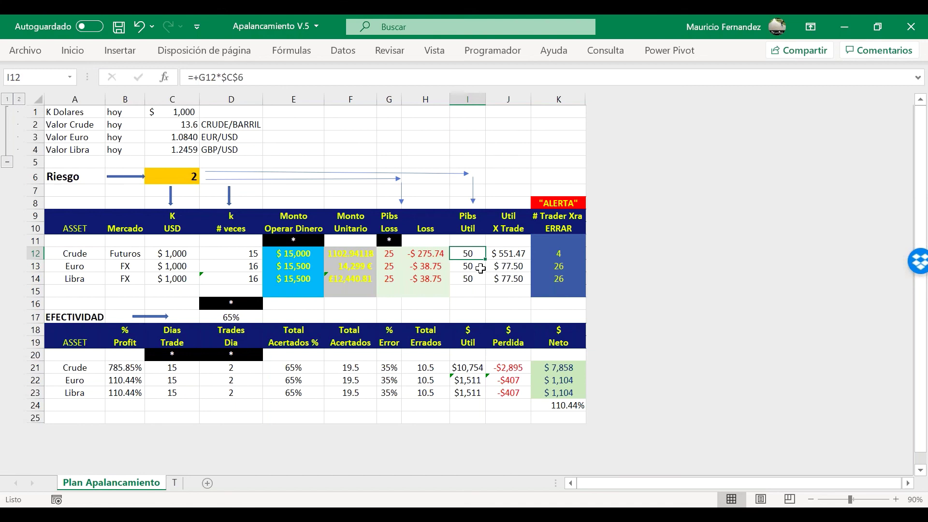
# - Set the Crude Pibs Loss in G12 to 10
pyautogui.press('Left')
pyautogui.press('Left')
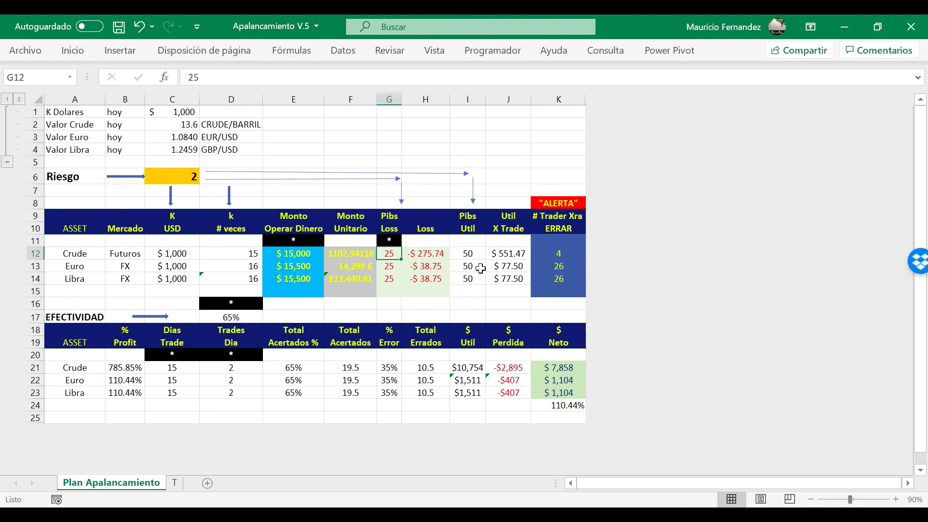
pyautogui.write('10')
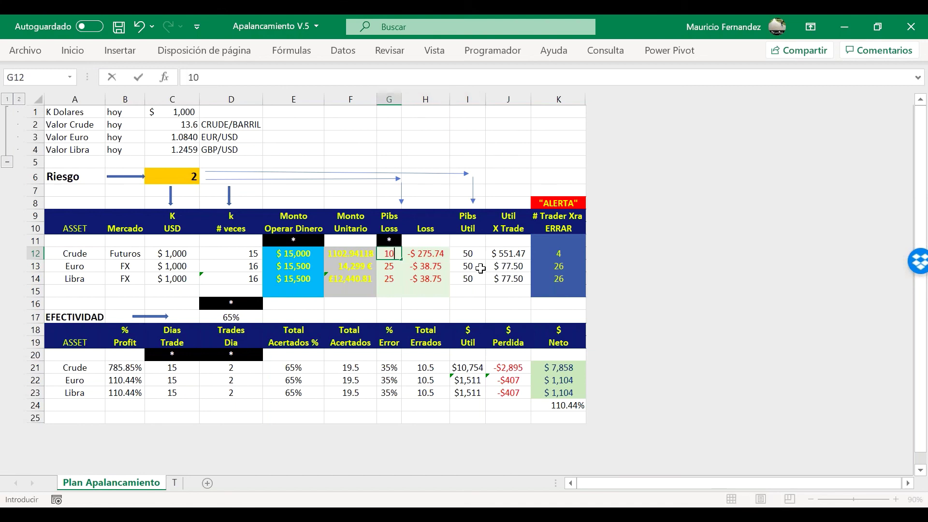
pyautogui.press('Return')
pyautogui.press('Up')
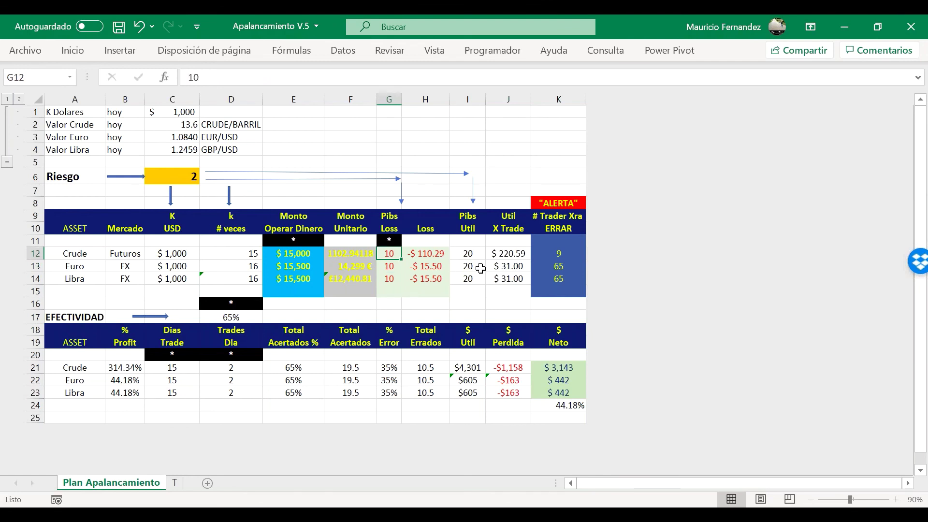
# - Check the Crude Pibs Util, and change the Euro Pibs Loss formula in G13 to =+G12*2
pyautogui.press('Right')
pyautogui.press('Right')
pyautogui.press('Right')
pyautogui.press('Left')
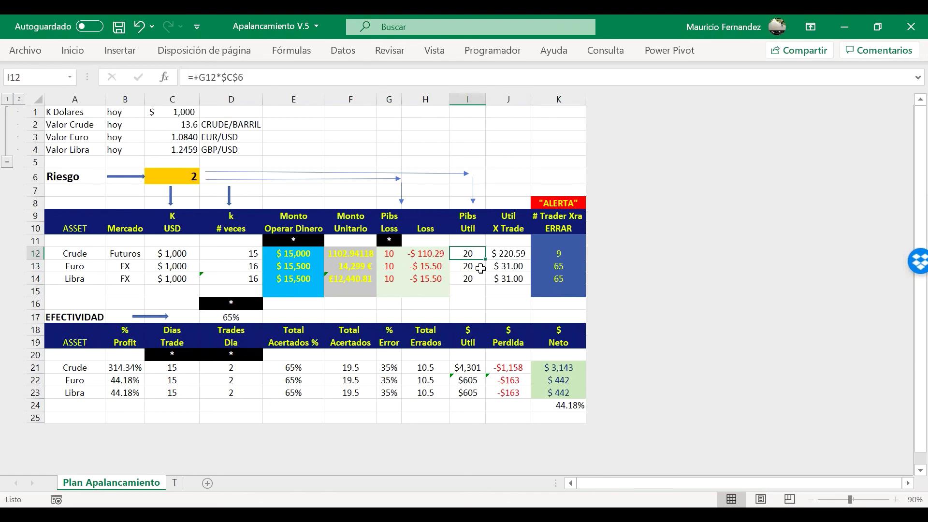
pyautogui.press('Left')
pyautogui.press('Left')
pyautogui.press('Down')
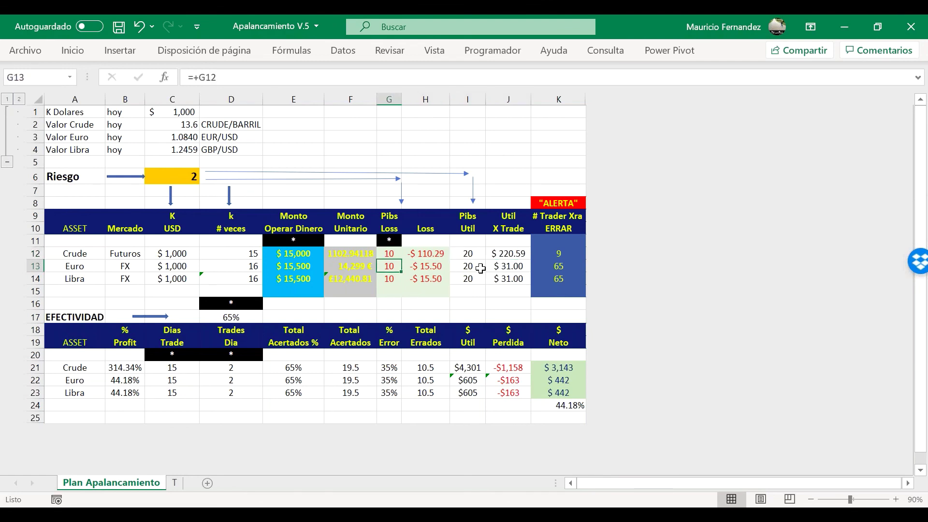
pyautogui.press('F2')
pyautogui.write('*2')
pyautogui.press('Return')
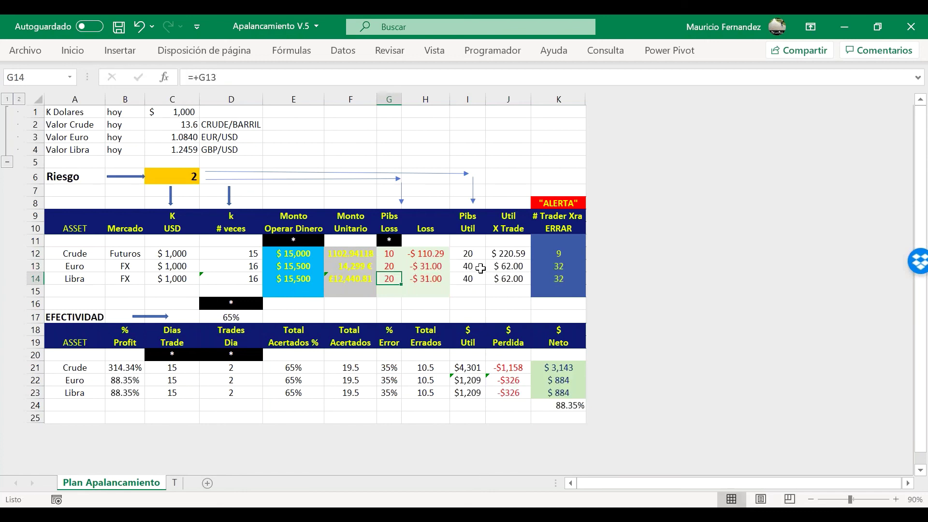
# - Examine the Crude, Euro and Libra leverage multiples and the neighbouring cells in the upper table
pyautogui.press('Up')
pyautogui.press('Left')
pyautogui.press('Left')
pyautogui.press('Left')
pyautogui.press('Left')
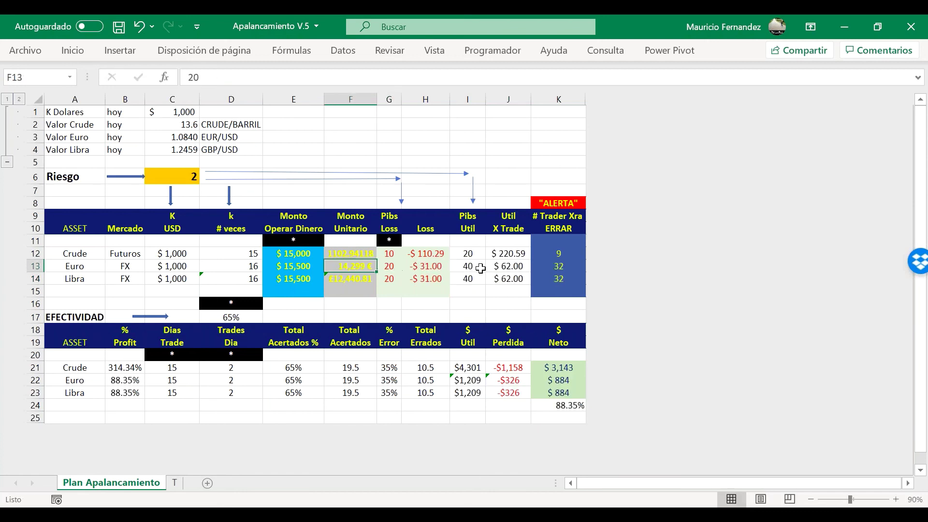
pyautogui.press('Up')
pyautogui.press('Down')
pyautogui.press('Right')
pyautogui.press('Up')
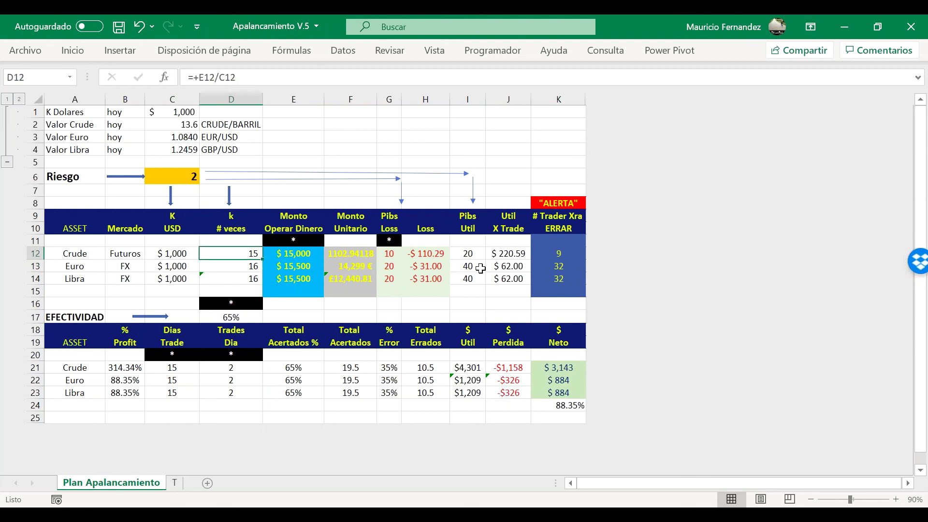
pyautogui.press('Down')
pyautogui.press('Down')
pyautogui.press('Up')
pyautogui.press('Up')
# - Look over the operating amounts and set the Crude amount in E12 to 20000
pyautogui.press('Right')
pyautogui.press('Down')
pyautogui.press('Down')
pyautogui.press('Up')
pyautogui.press('Up')
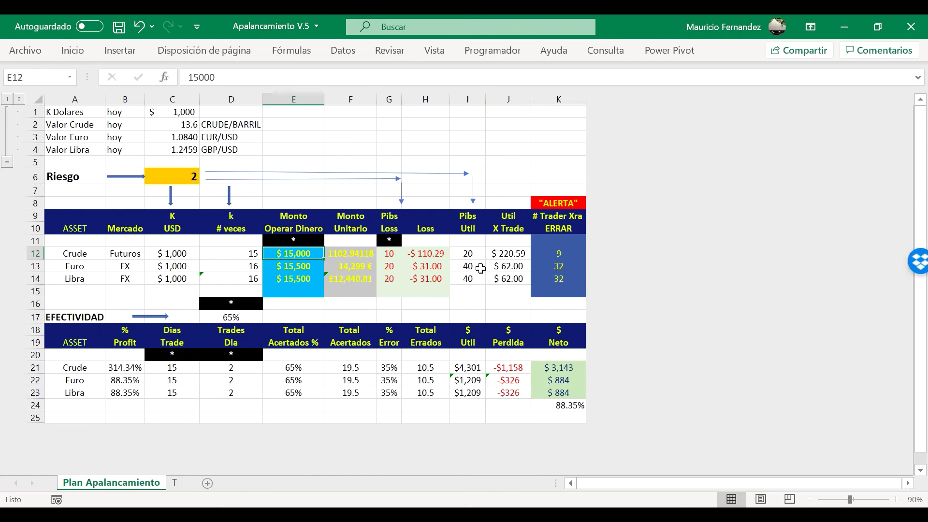
pyautogui.write('20000')
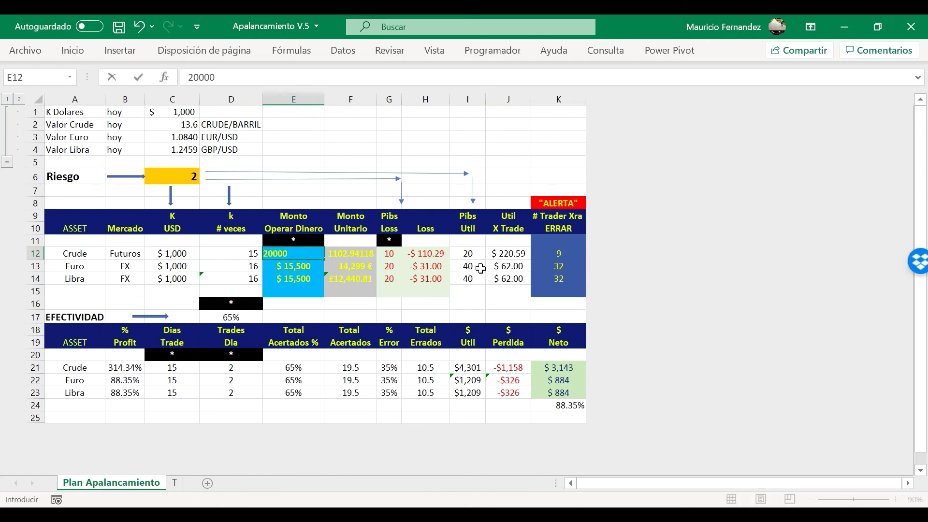
pyautogui.press('Return')
pyautogui.press('Down')
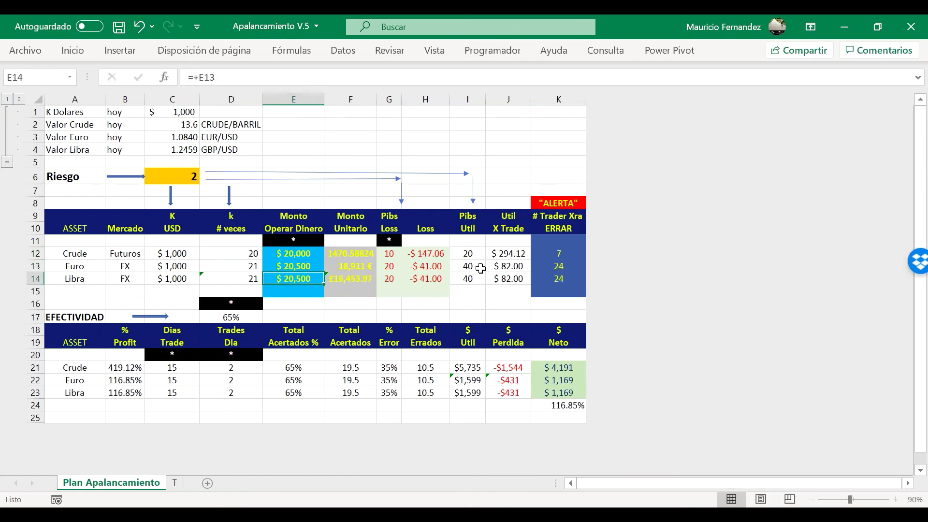
# - Check the Euro Pibs Util and Util X Trade, and the number of failed trades in K12:K14 under the alert
pyautogui.press('Right')
pyautogui.press('Right')
pyautogui.press('Right')
pyautogui.press('Right')
pyautogui.press('Up')
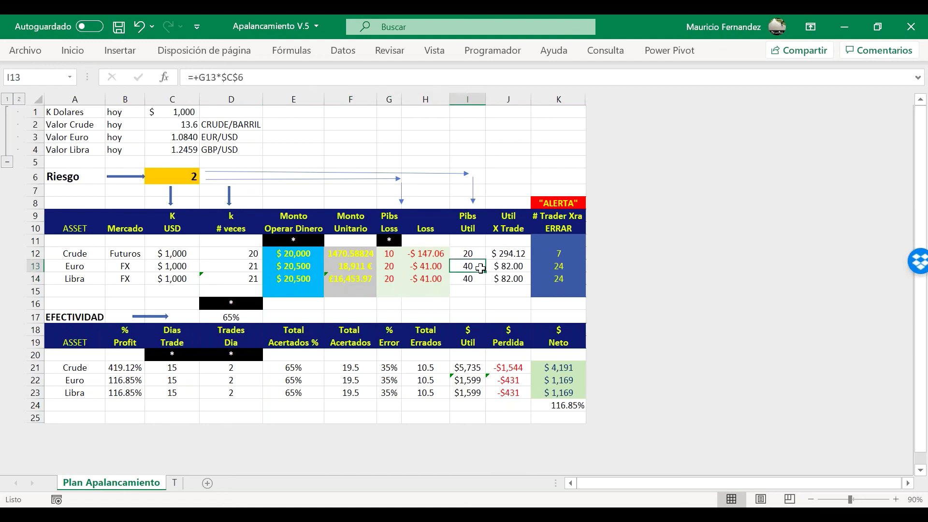
pyautogui.press('Right')
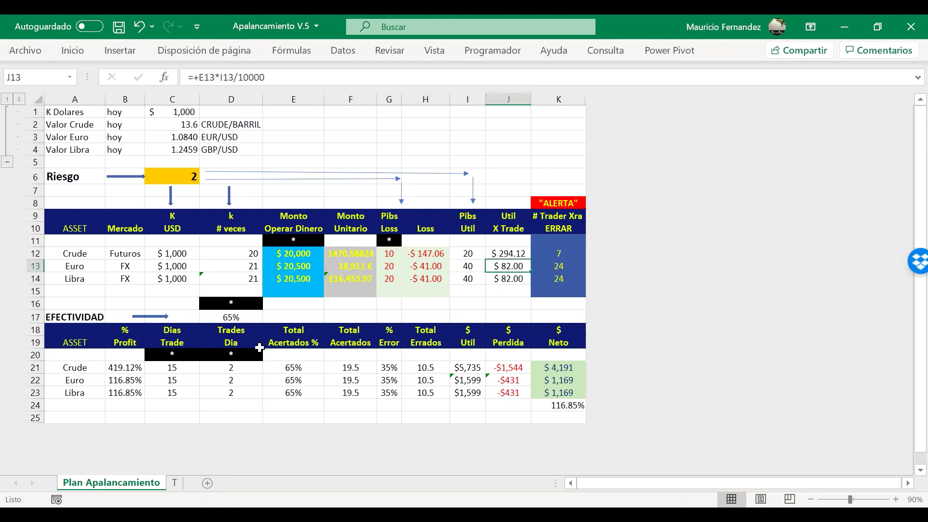
pyautogui.moveTo(558, 248); pyautogui.dragTo(558, 279)
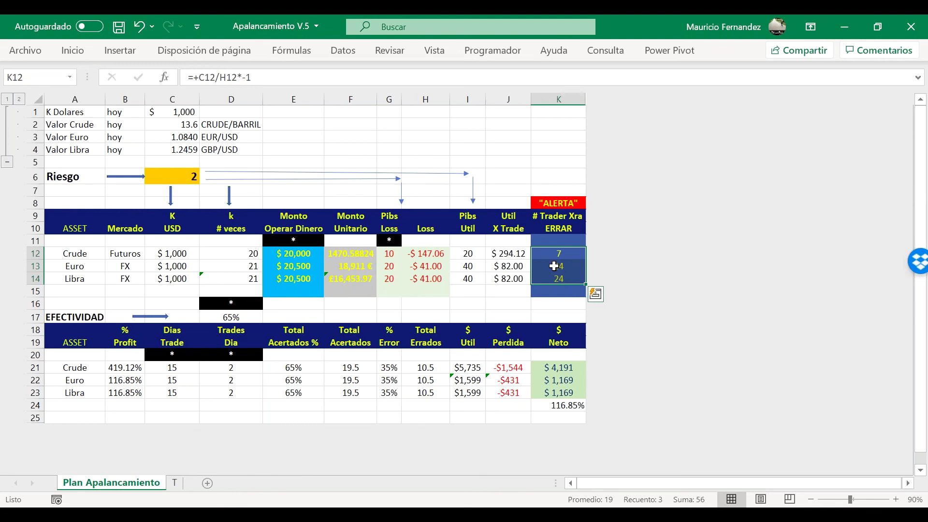
pyautogui.click(555, 264)
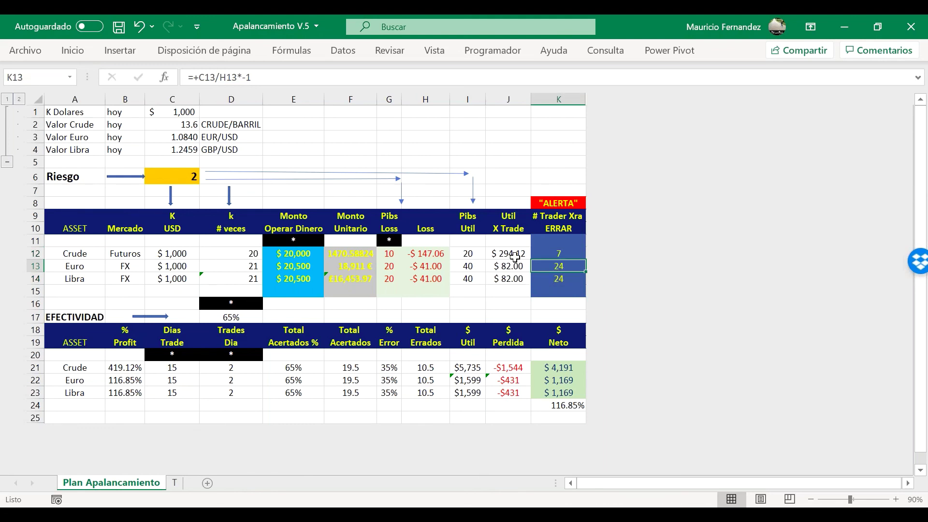
# - Compare the Crude and Euro rows' operating amounts, Pibs Loss and profit cells, and check the Euro net result in K22
pyautogui.moveTo(429, 254); pyautogui.dragTo(557, 249)
pyautogui.click(389, 253)
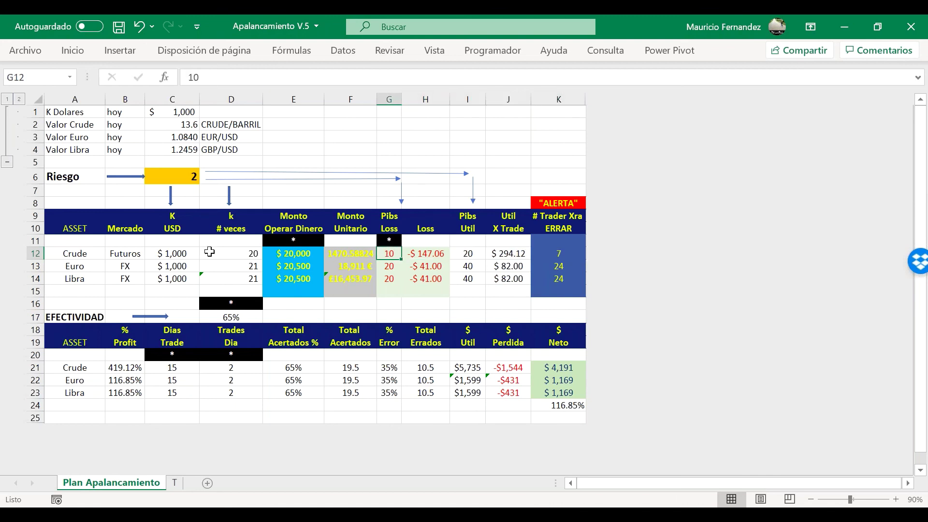
pyautogui.click(252, 255)
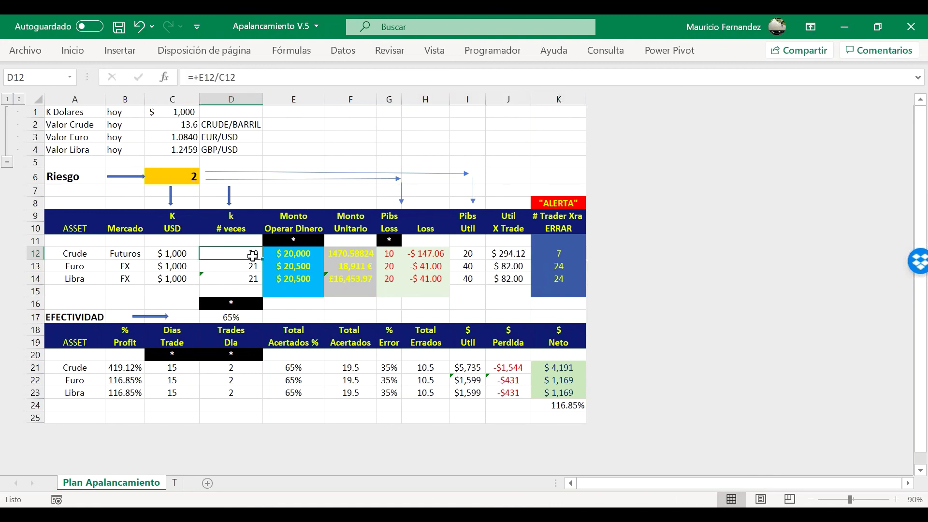
pyautogui.press('Right')
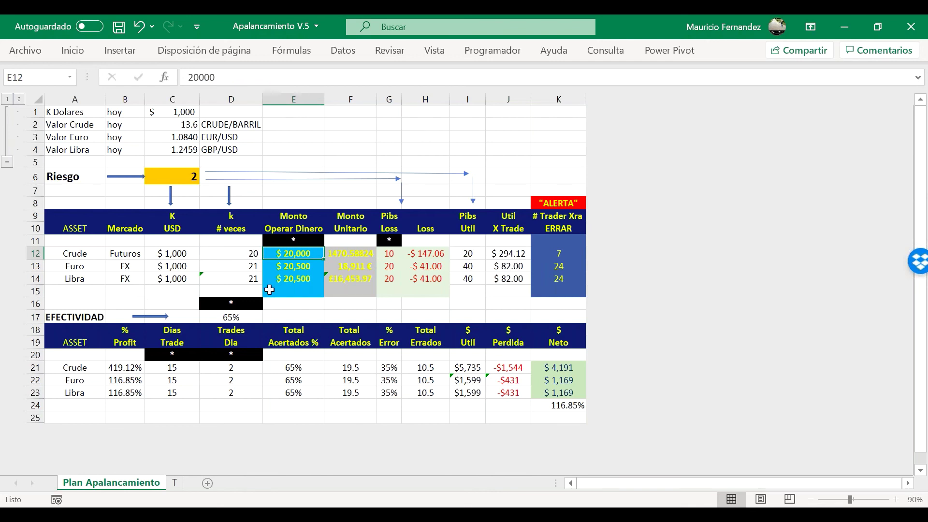
pyautogui.click(274, 266)
pyautogui.moveTo(375, 267)
pyautogui.mouseDown()
pyautogui.moveTo(448, 265)
pyautogui.moveTo(390, 265)
pyautogui.mouseUp()
pyautogui.click(390, 266)
pyautogui.click(468, 266)
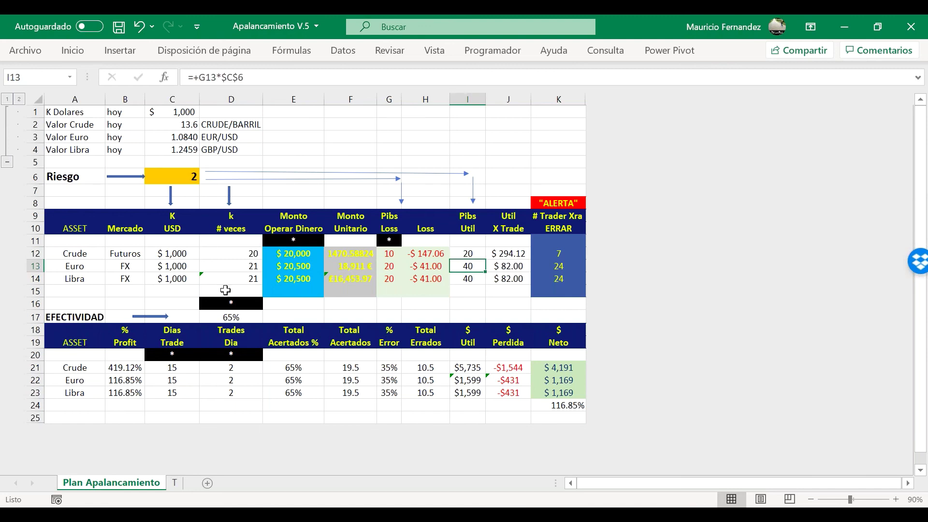
pyautogui.click(390, 268)
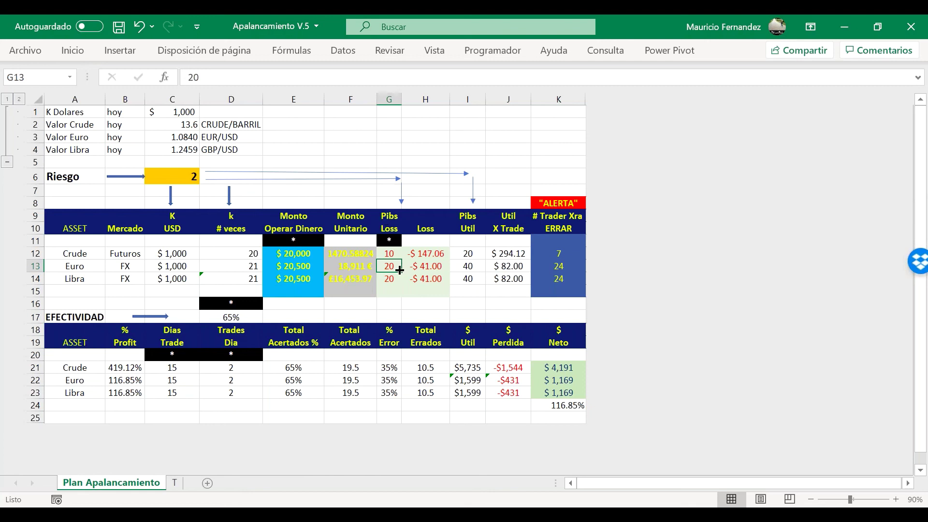
pyautogui.moveTo(552, 381); pyautogui.dragTo(560, 378)
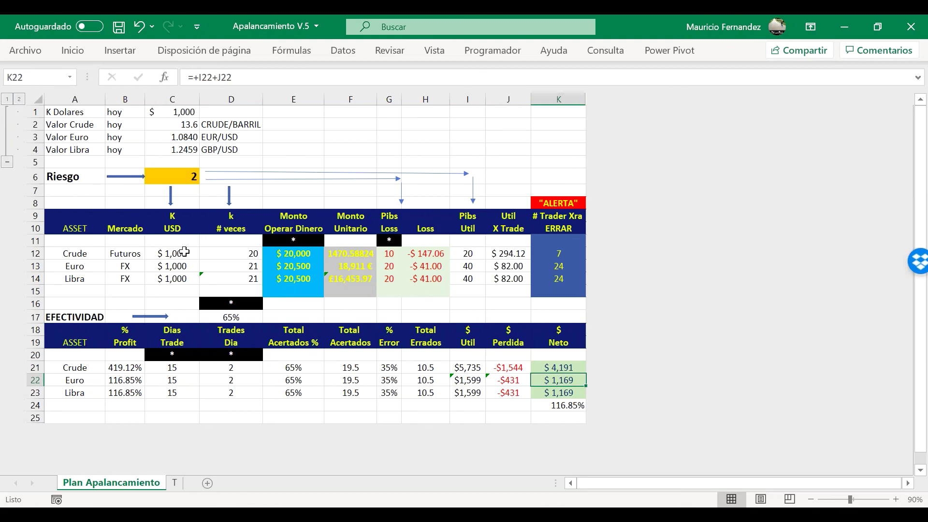
# - Set the K Dolares capital in C1 to 5000
pyautogui.click(181, 114)
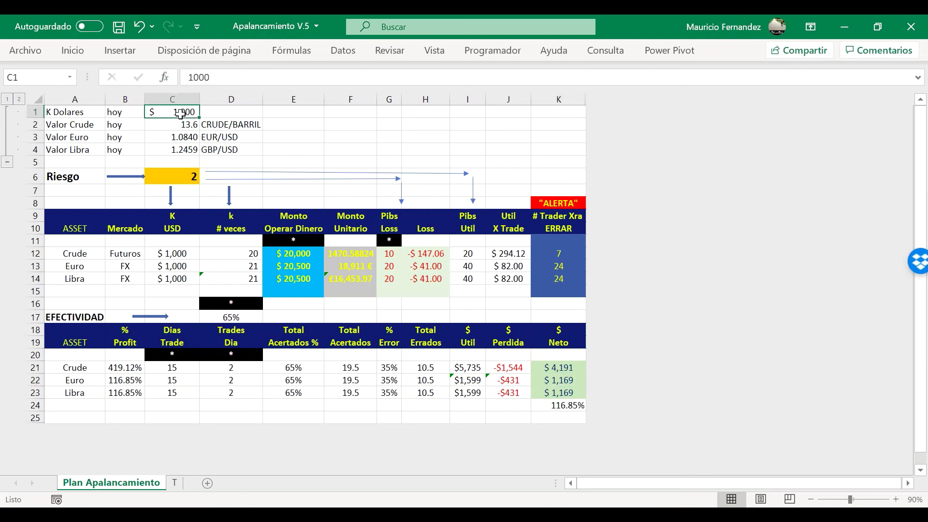
pyautogui.write('5000')
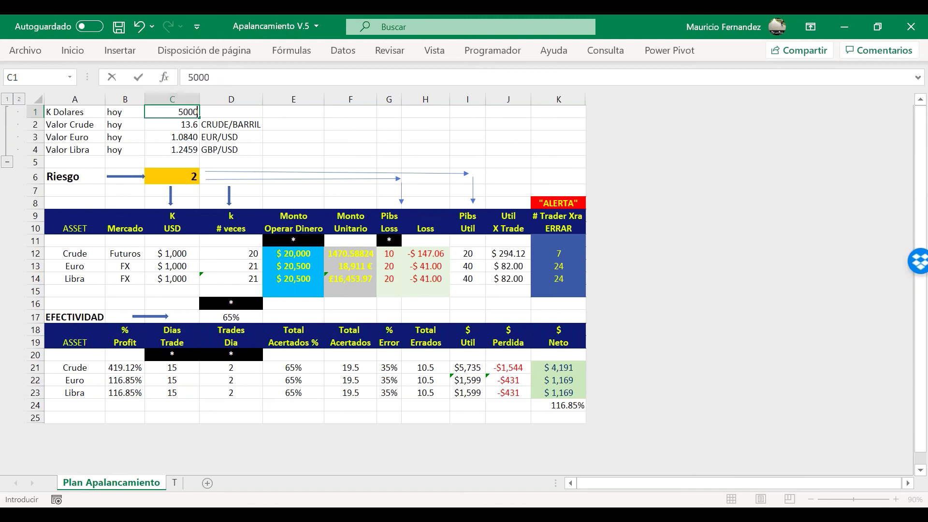
pyautogui.press('Return')
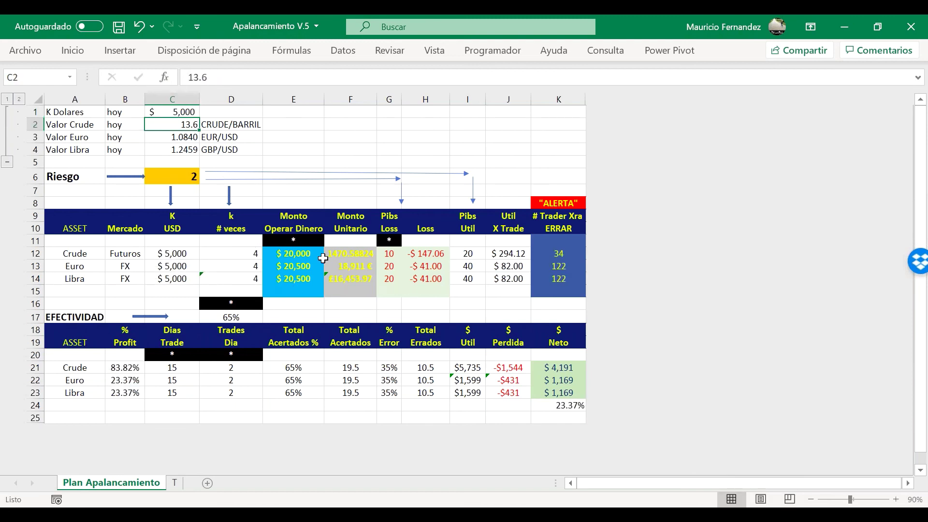
# - Set the Crude operating amount in E12 to 100000, and check the Euro net result and the Crude row through its alert count
pyautogui.click(293, 256)
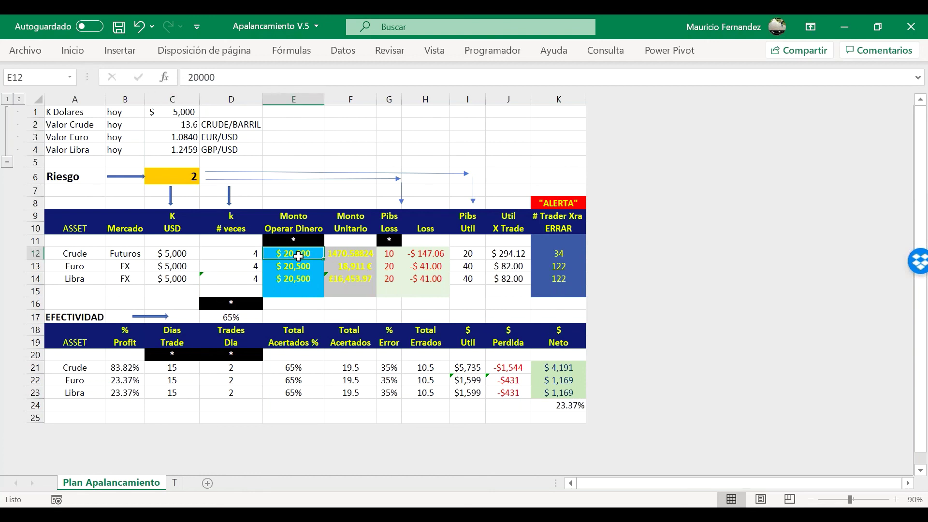
pyautogui.write('100000')
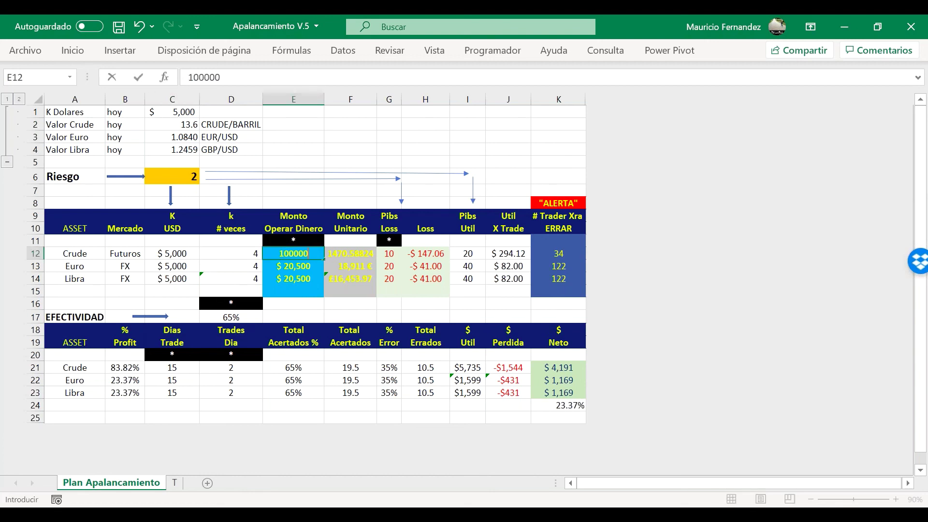
pyautogui.press('Return')
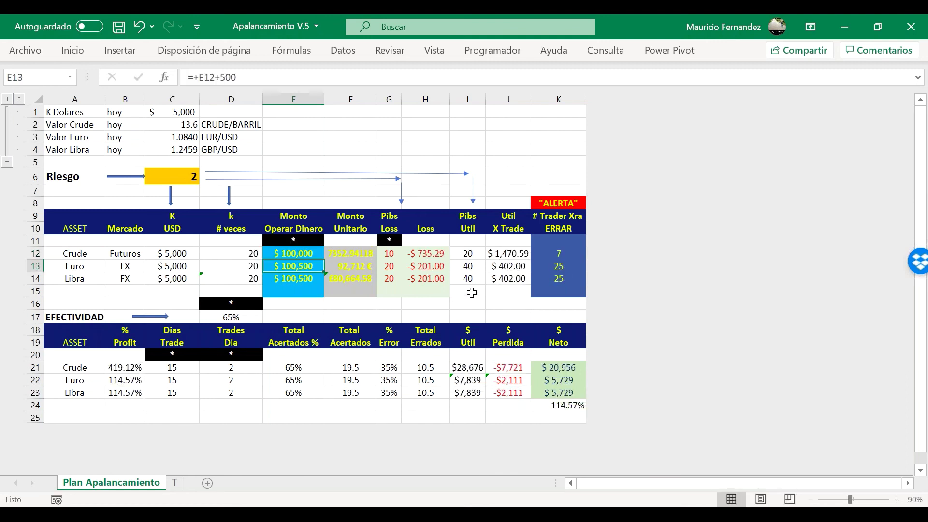
pyautogui.click(288, 256)
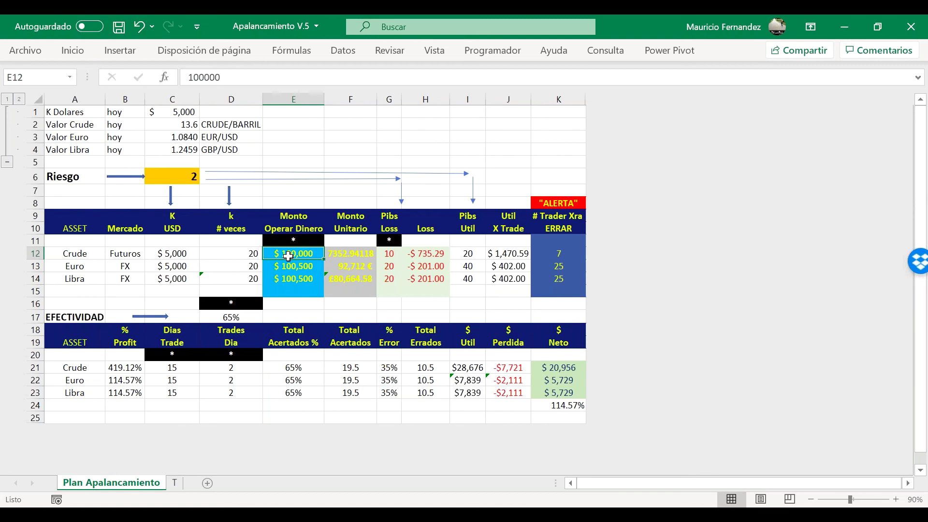
pyautogui.click(568, 382)
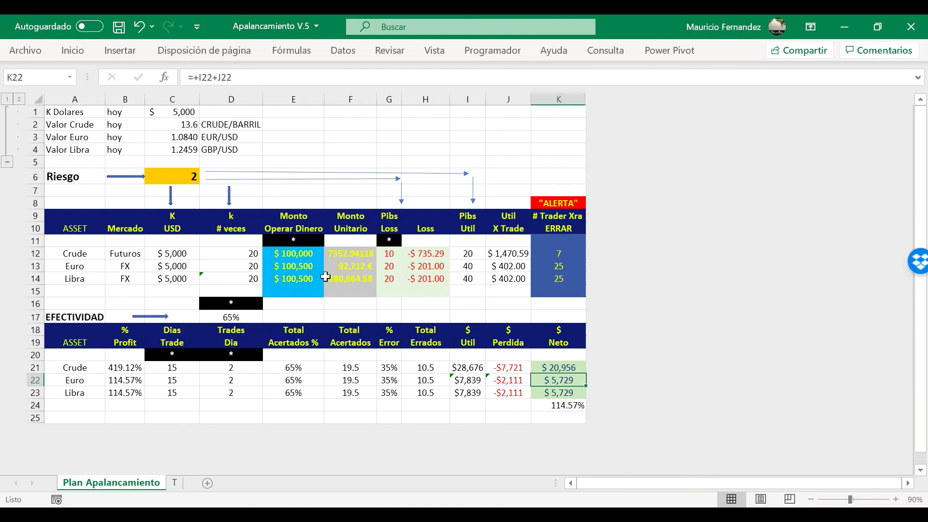
pyautogui.click(297, 255)
pyautogui.moveTo(280, 253); pyautogui.dragTo(517, 253)
pyautogui.click(560, 252)
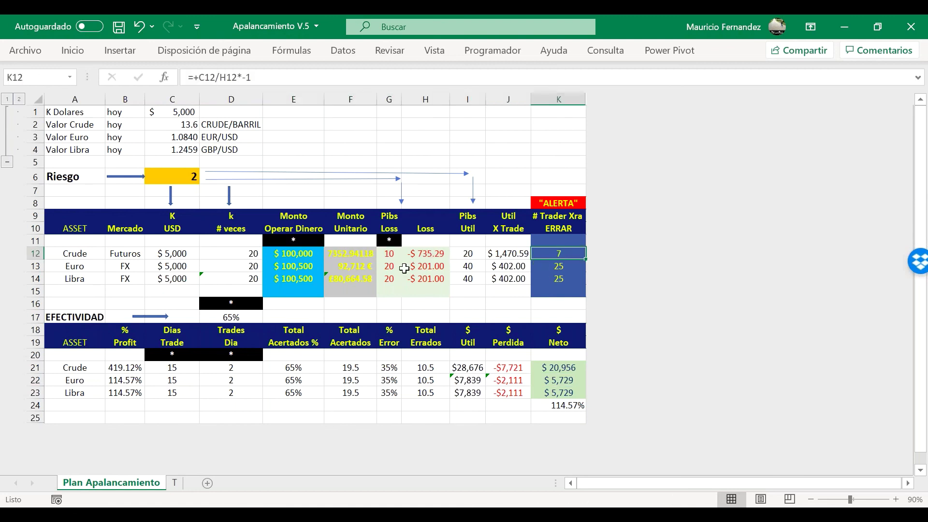
# - Change the Crude operating amount in E12 to the formula =100000/3
pyautogui.click(284, 254)
pyautogui.click(231, 75)
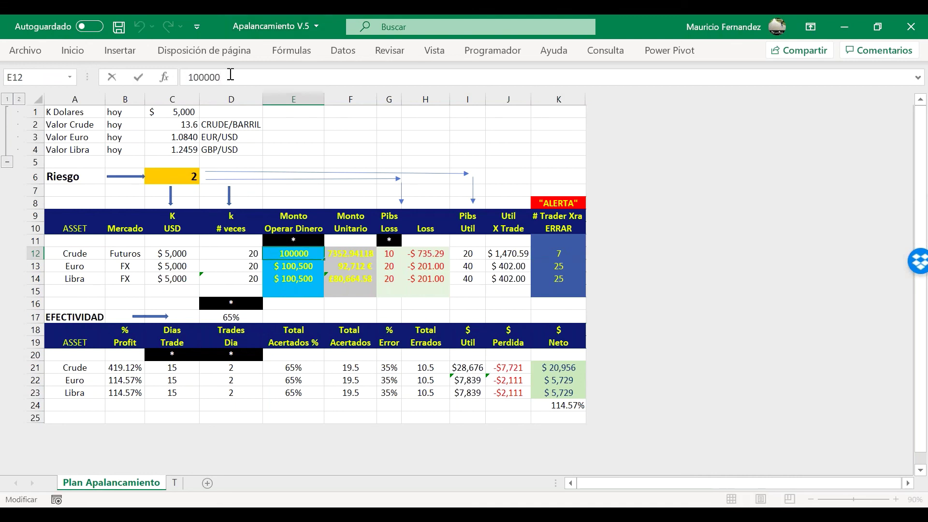
pyautogui.write('/3')
pyautogui.press('Return')
pyautogui.press('Up')
pyautogui.click(231, 75)
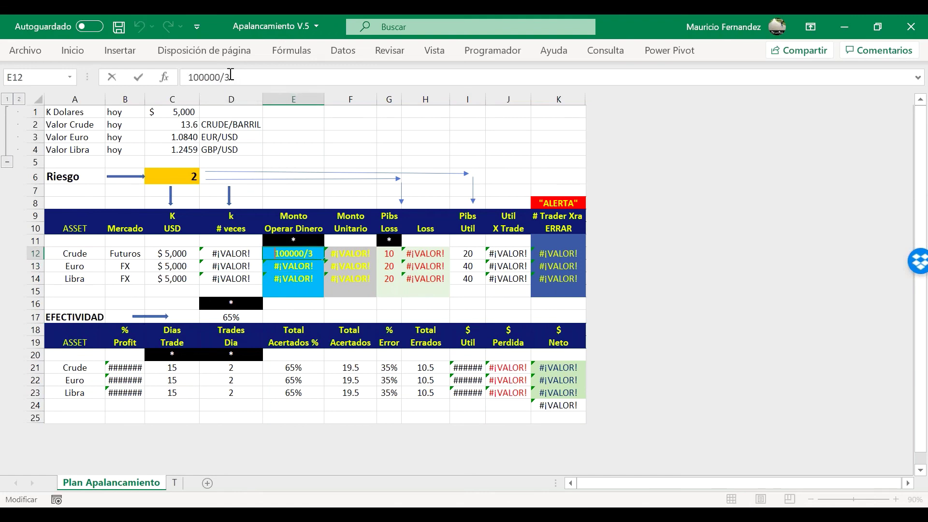
pyautogui.write('=')
pyautogui.press('Return')
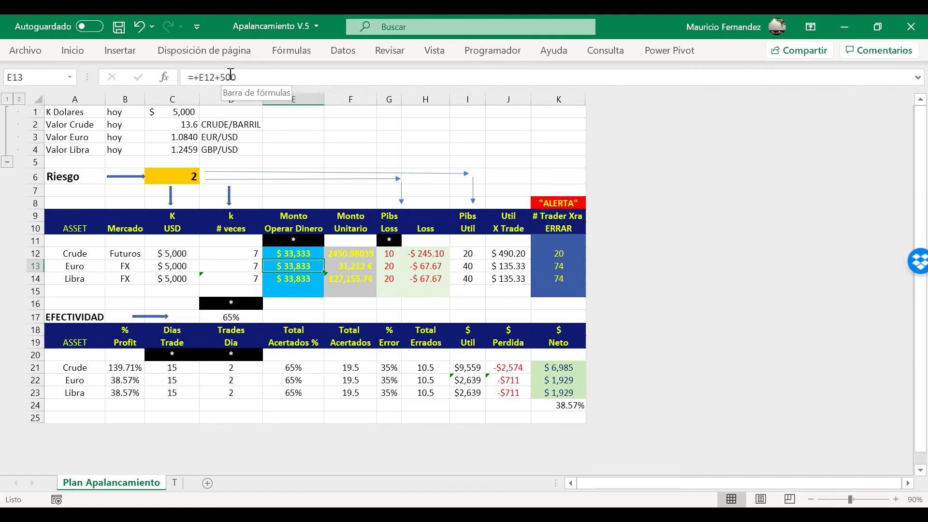
pyautogui.click(231, 75)
pyautogui.press('Escape')
pyautogui.press('Up')
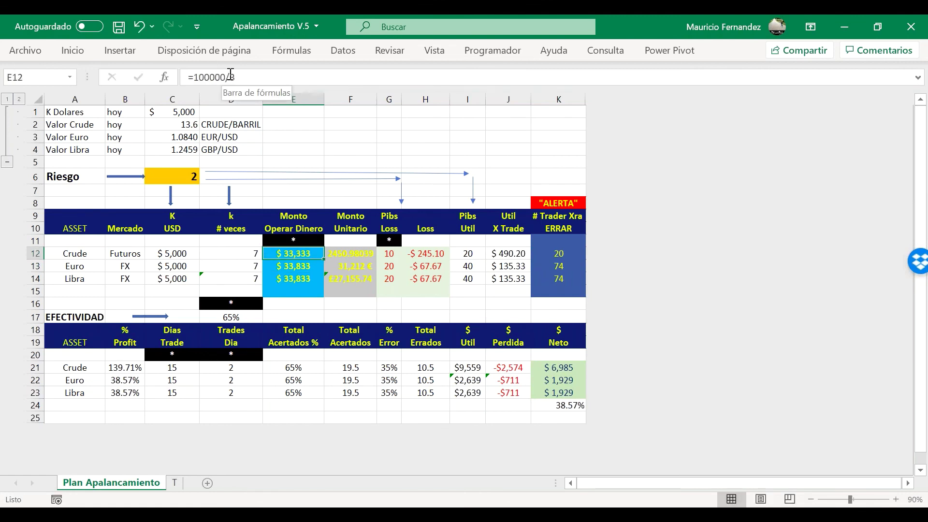
pyautogui.click(231, 75)
pyautogui.press('Return')
pyautogui.click(231, 75)
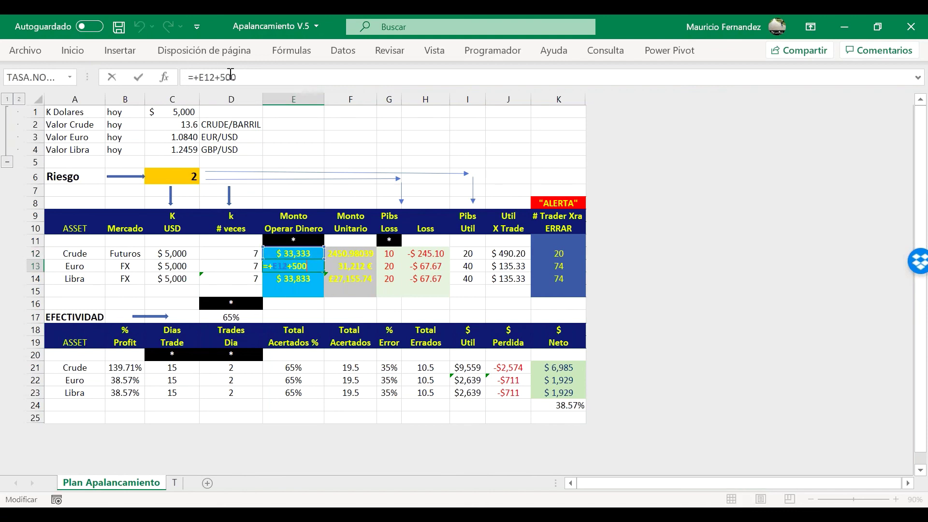
pyautogui.press('Escape')
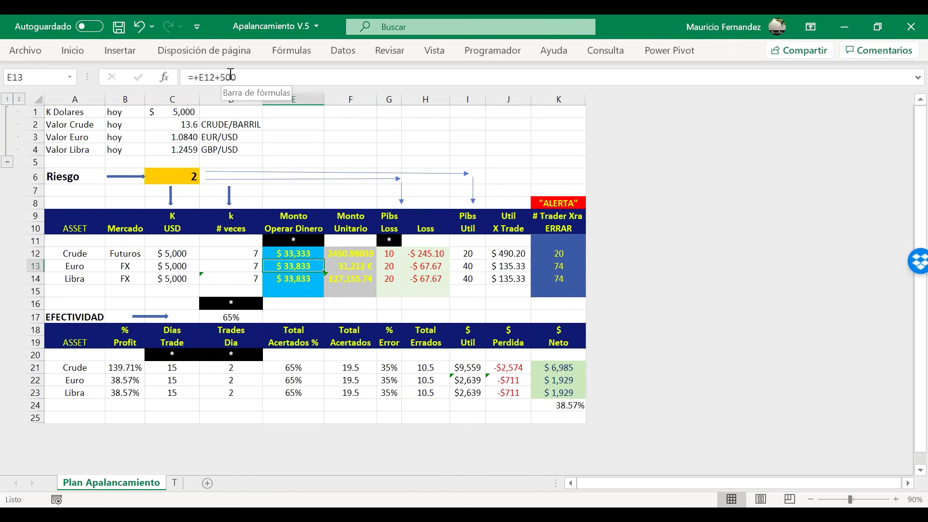
# - Set the Euro operating amount in E13 to =+E12*3, and compare the alert counts in column K with the trading days in C21:C23
pyautogui.write('+')
pyautogui.press('Up')
pyautogui.write('*3')
pyautogui.press('Return')
pyautogui.press('Up')
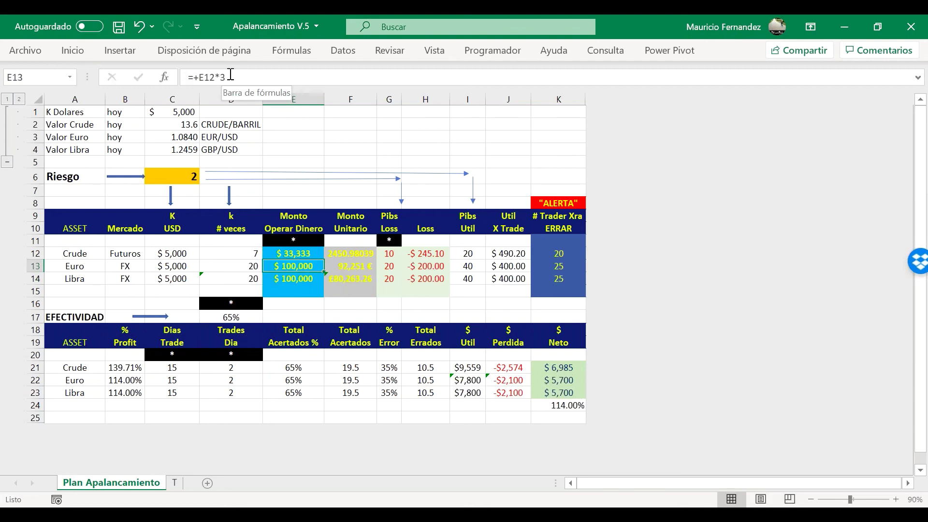
pyautogui.click(559, 255)
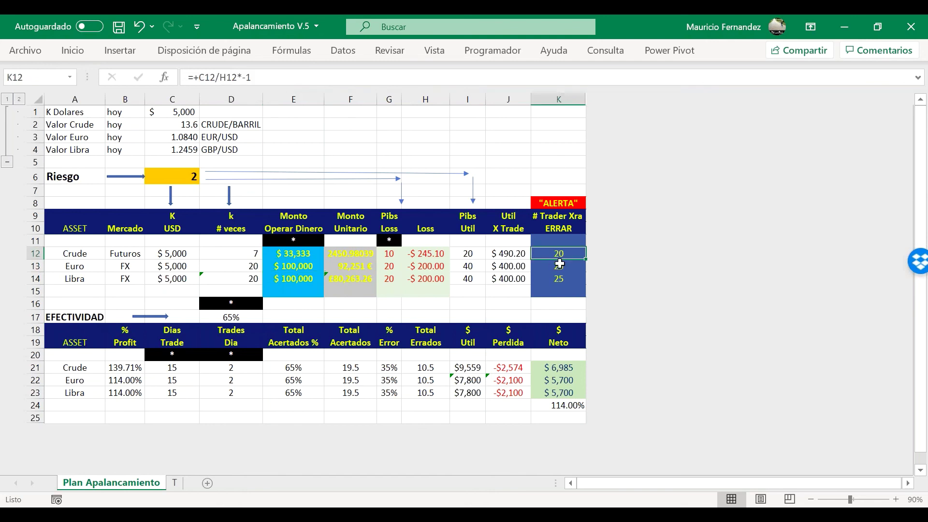
pyautogui.moveTo(559, 266); pyautogui.dragTo(561, 283)
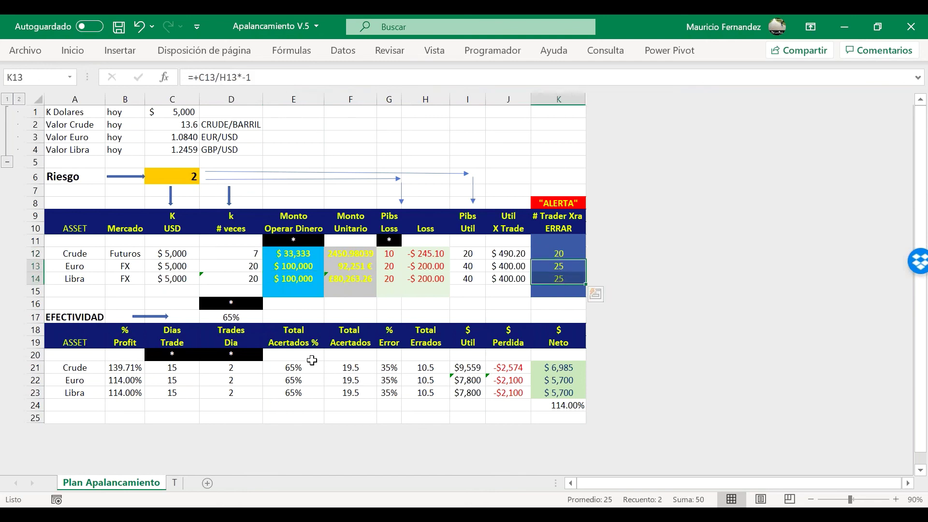
pyautogui.moveTo(173, 368); pyautogui.dragTo(176, 394)
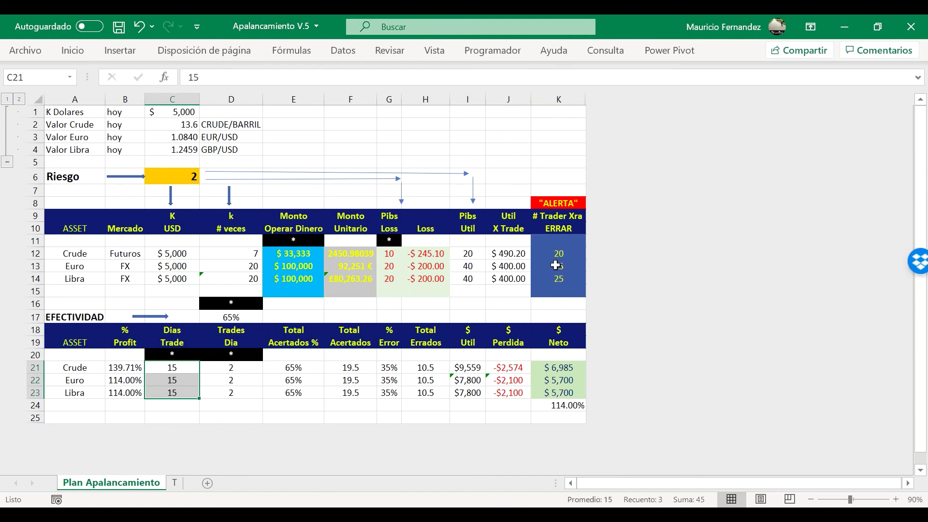
pyautogui.moveTo(556, 266); pyautogui.dragTo(559, 279)
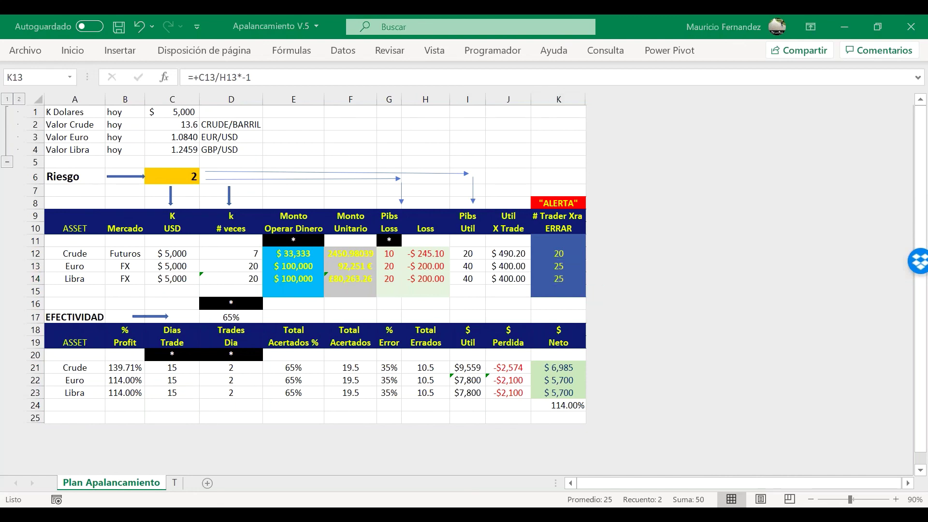
# - Switch to the running PowerPoint slide show and advance from the account management slide to the closing thank-you slide
pyautogui.moveTo(670, 515)
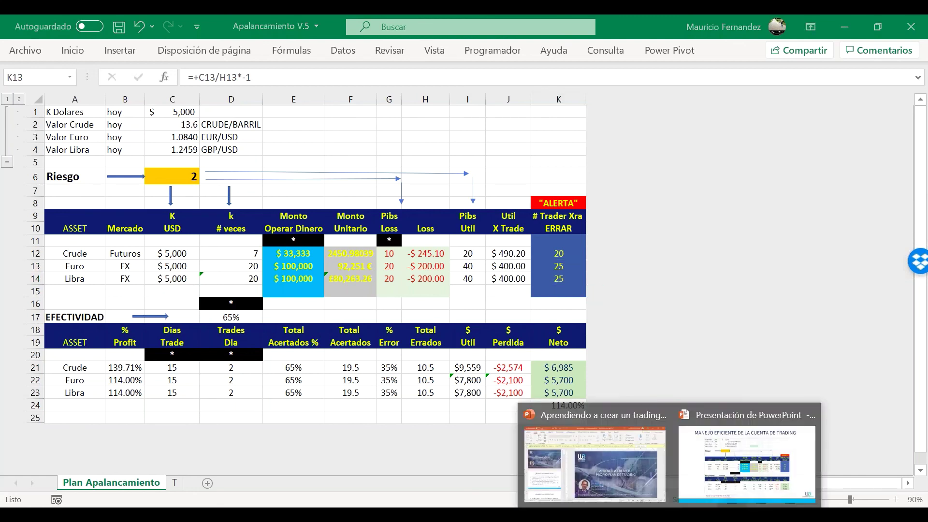
pyautogui.click(637, 462)
pyautogui.click(773, 501)
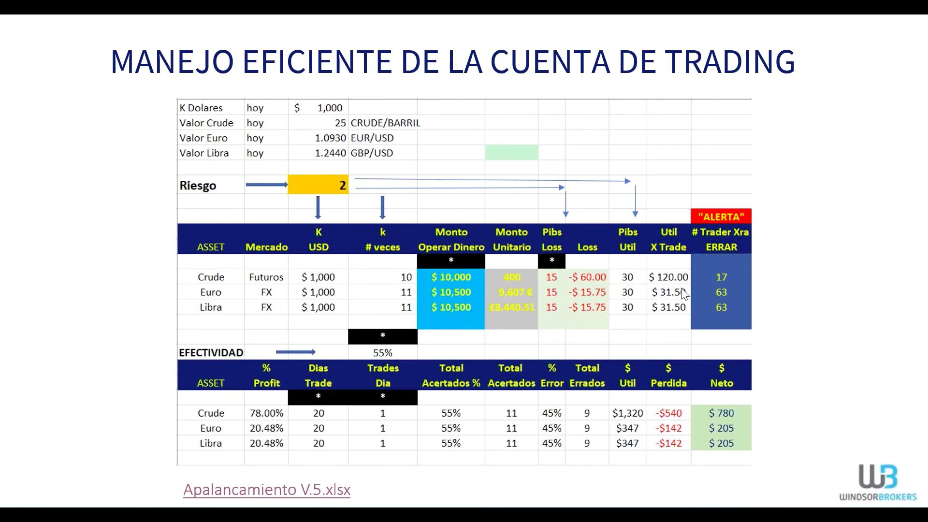
pyautogui.click(410, 329)
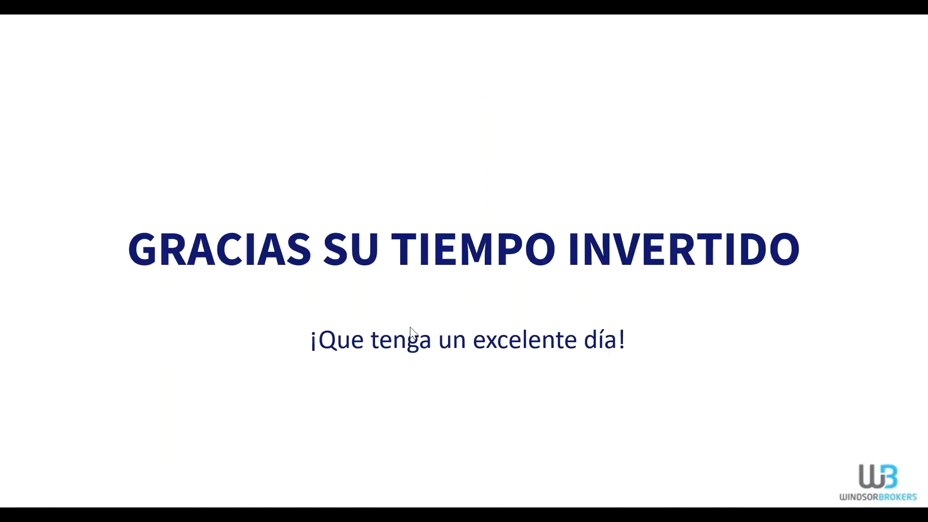